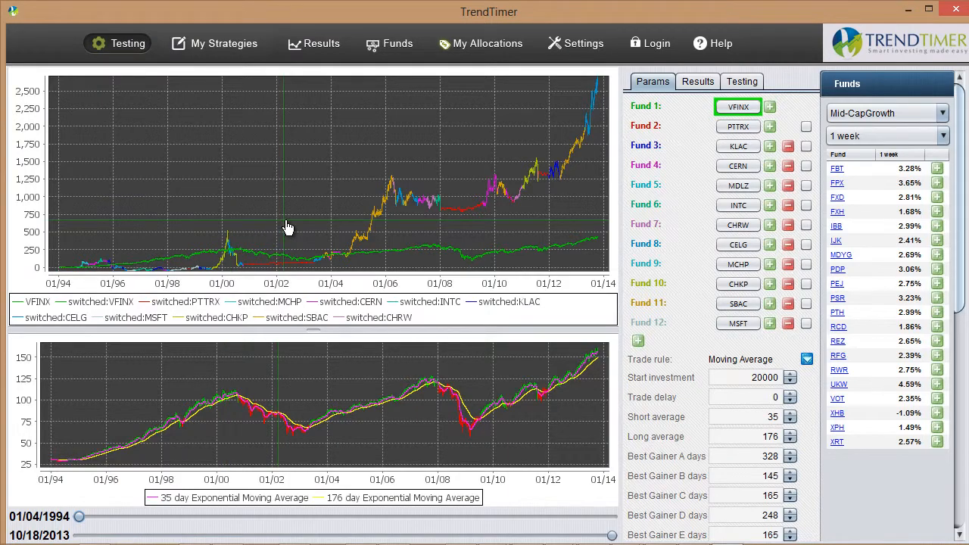
Review the switched strategy's results and return to its fund and trade parameters
click(690, 82)
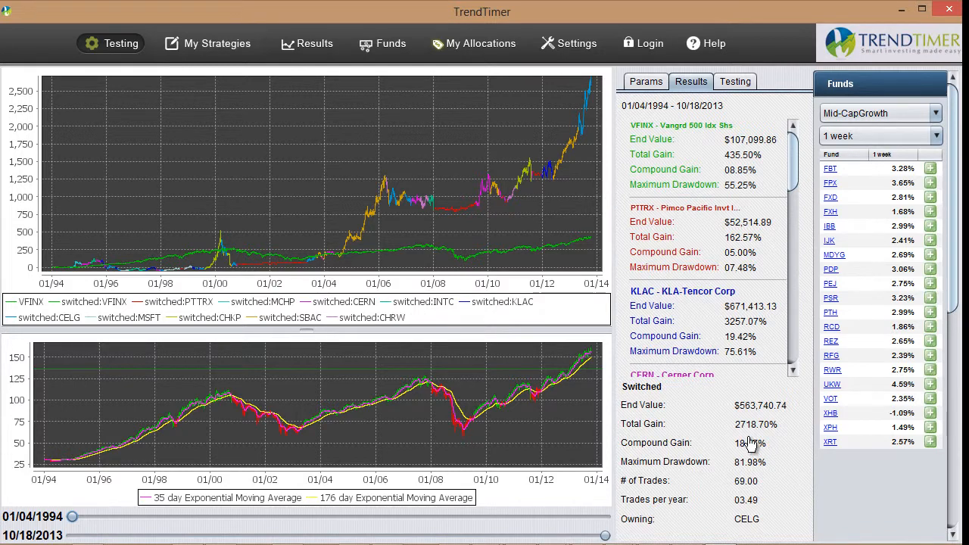
click(654, 79)
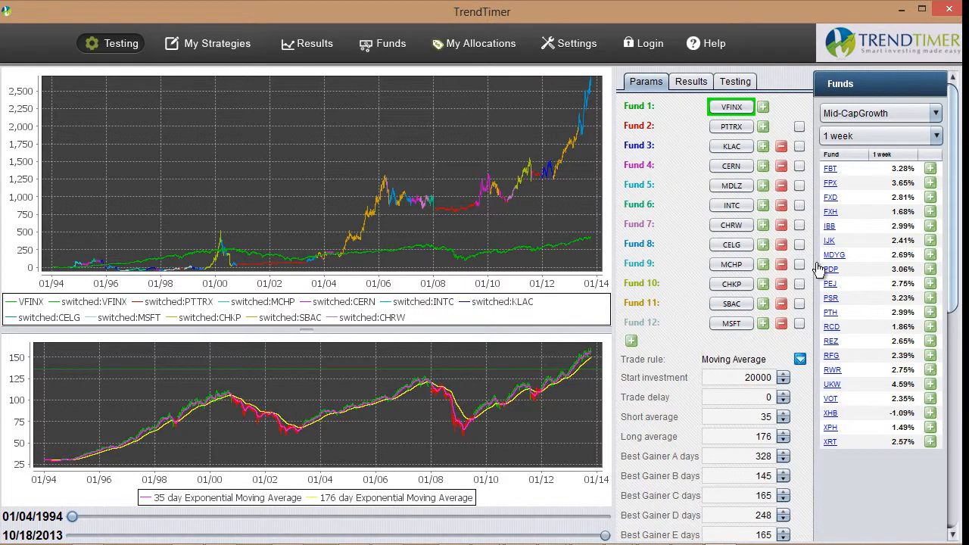
drag(954, 242, 960, 307)
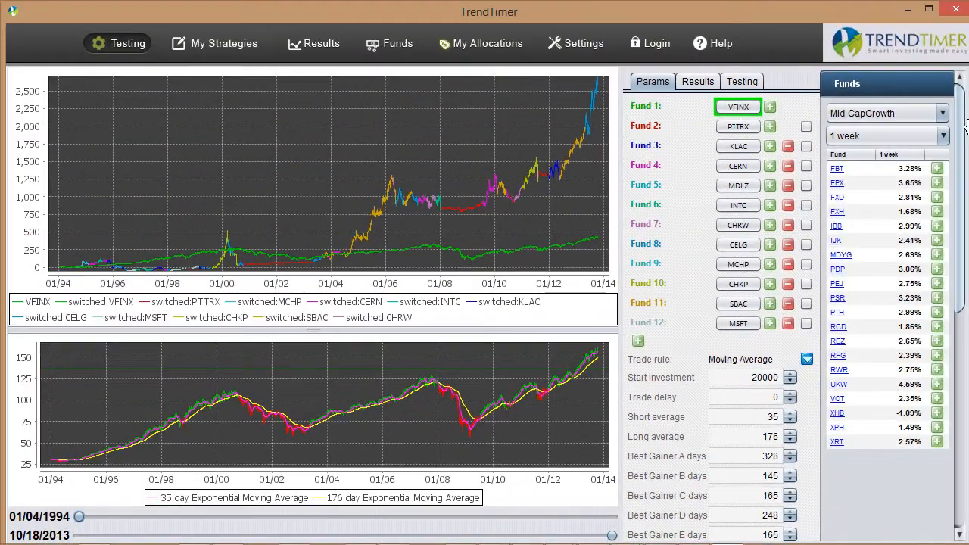
Show the test settings for the current strategy and set the test size to 50
click(732, 59)
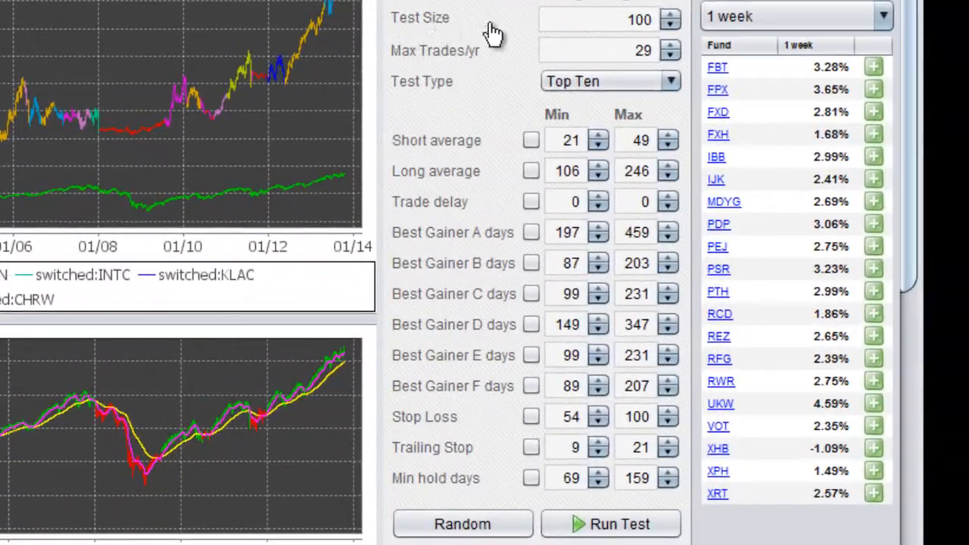
double_click(640, 19)
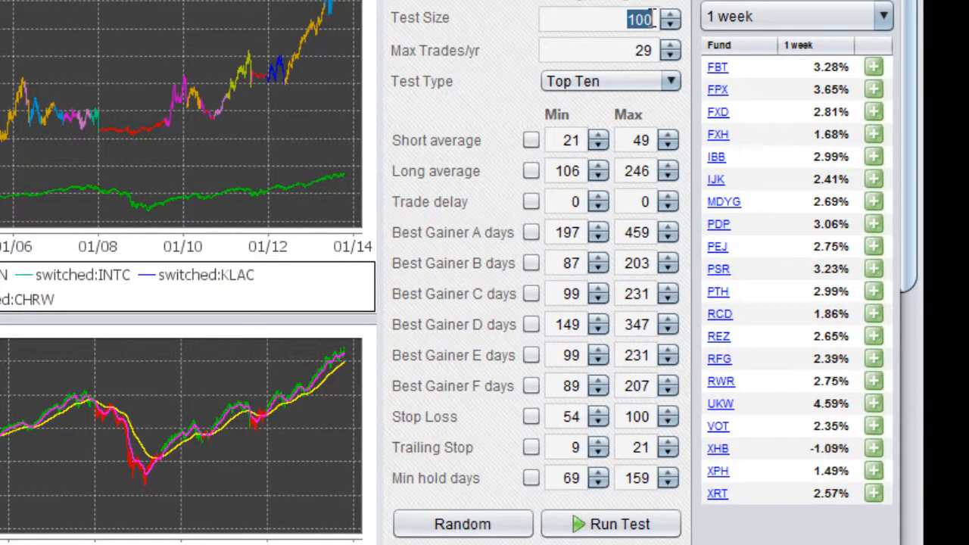
text(50)
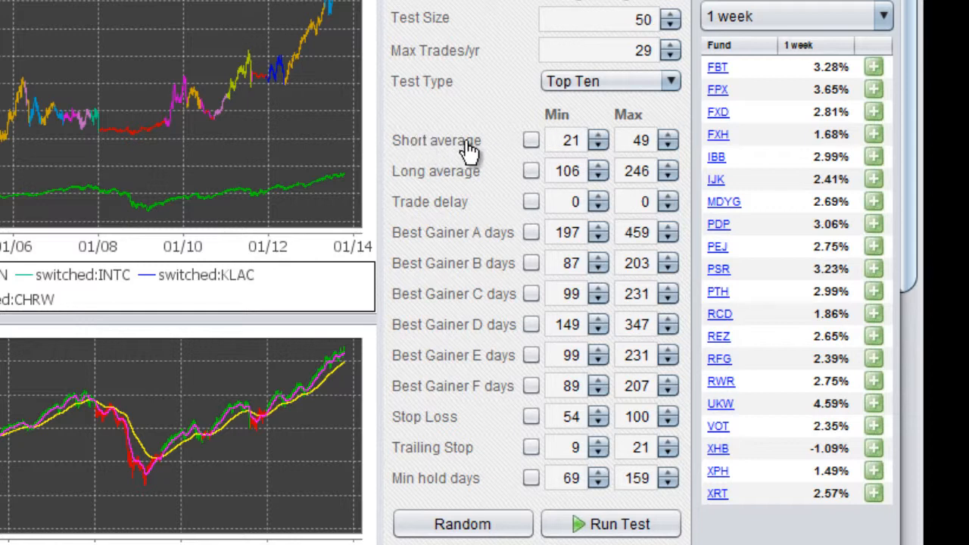
double_click(571, 142)
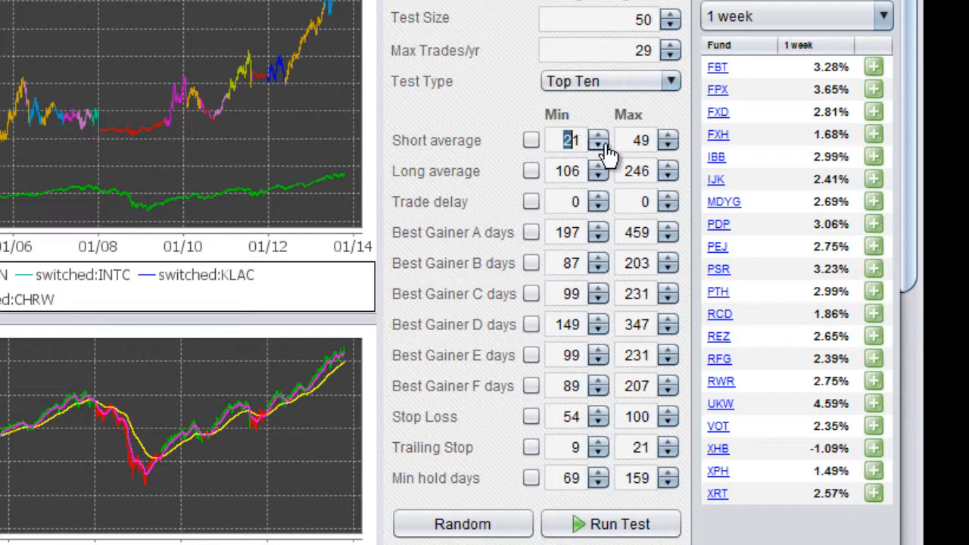
double_click(640, 140)
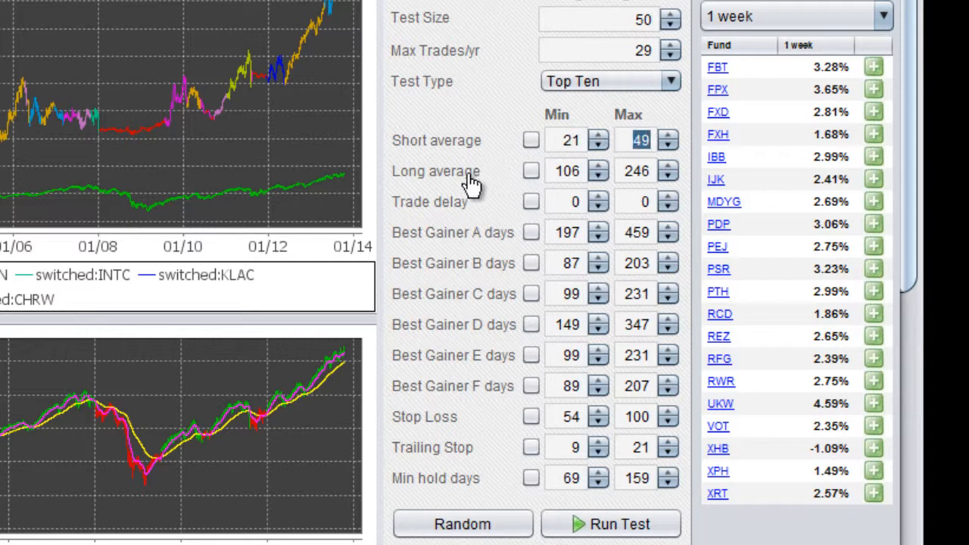
click(557, 174)
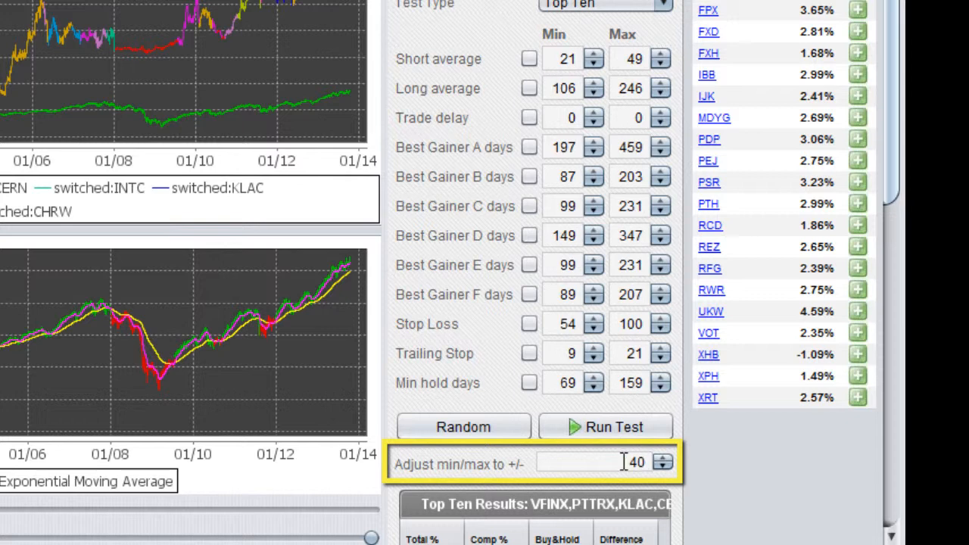
Set the min/max adjustment to +/- 50 to widen the test ranges of the parameters
click(664, 458)
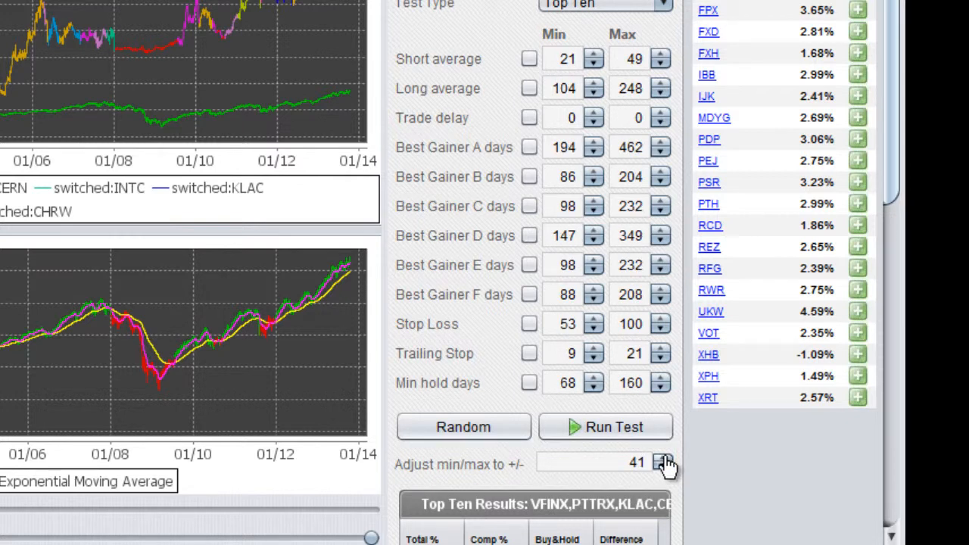
click(664, 458)
double_click(664, 458)
click(664, 459)
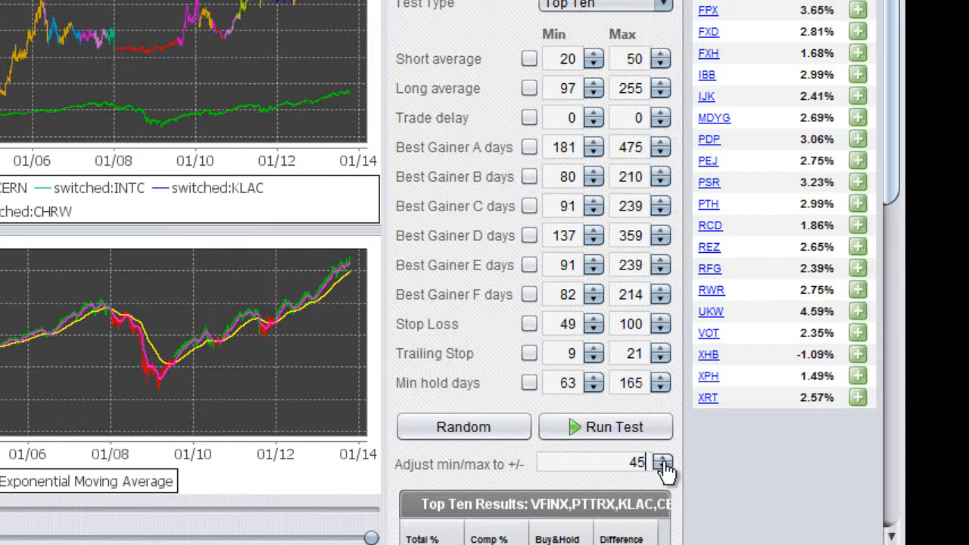
click(663, 467)
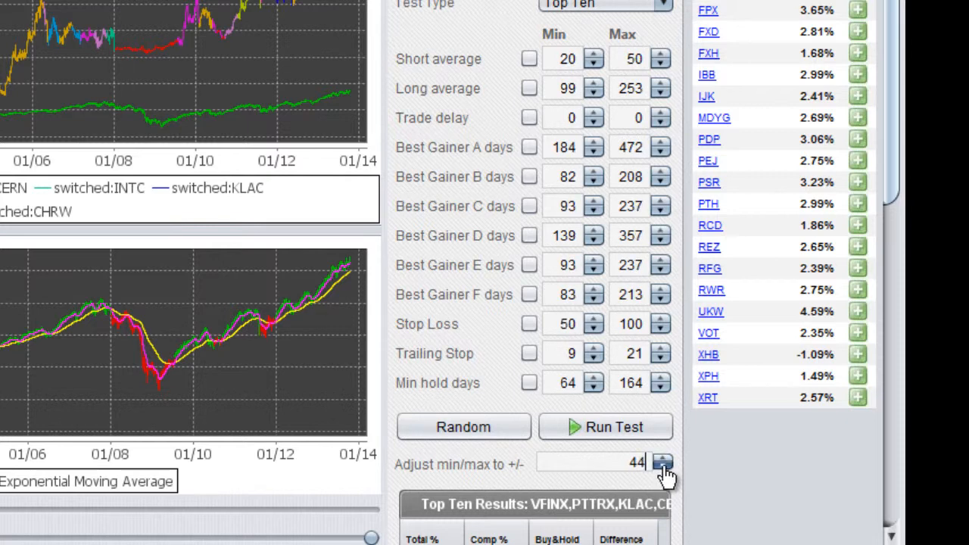
double_click(664, 466)
click(664, 466)
double_click(664, 459)
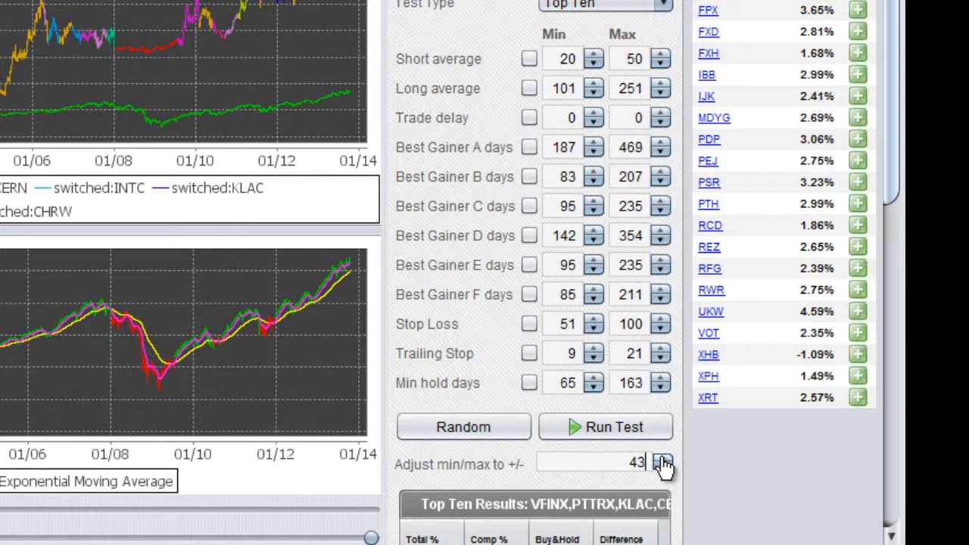
click(664, 459)
double_click(663, 460)
click(663, 460)
double_click(663, 460)
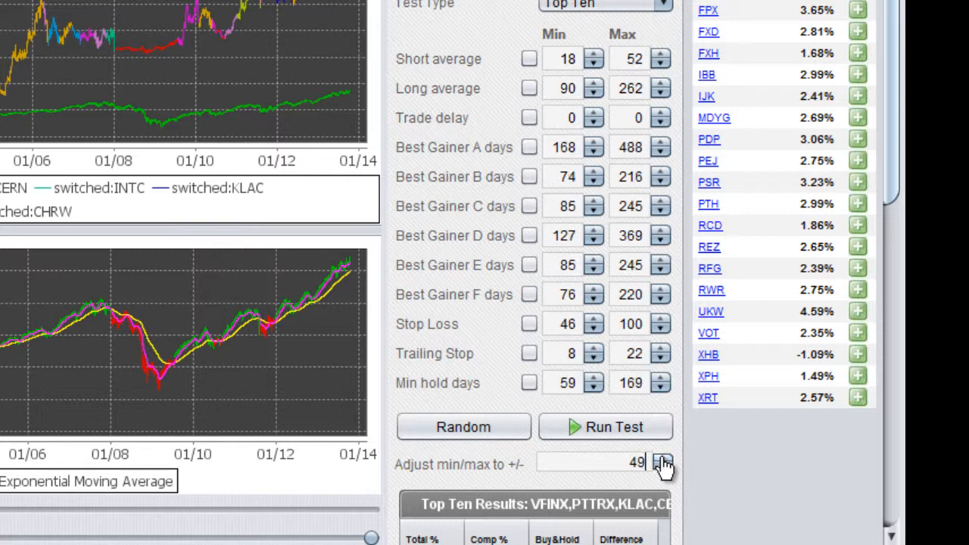
click(664, 459)
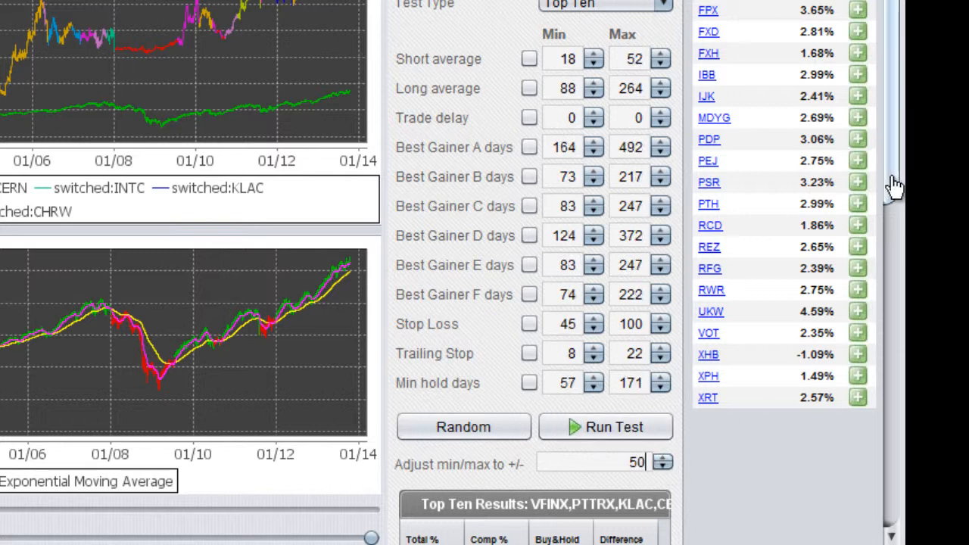
Run the Top Ten test with the adjusted parameter ranges, stopping it once results are listed
drag(895, 189, 897, 274)
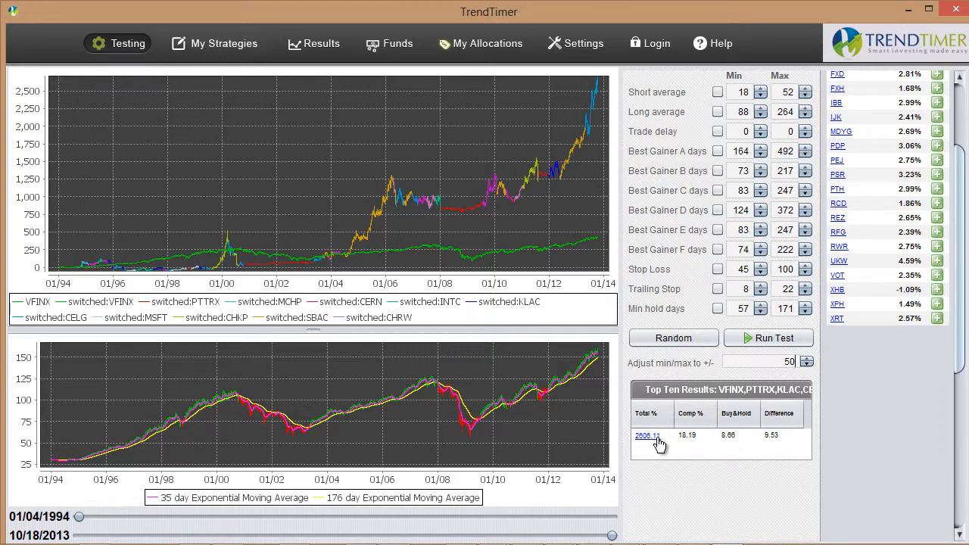
click(745, 338)
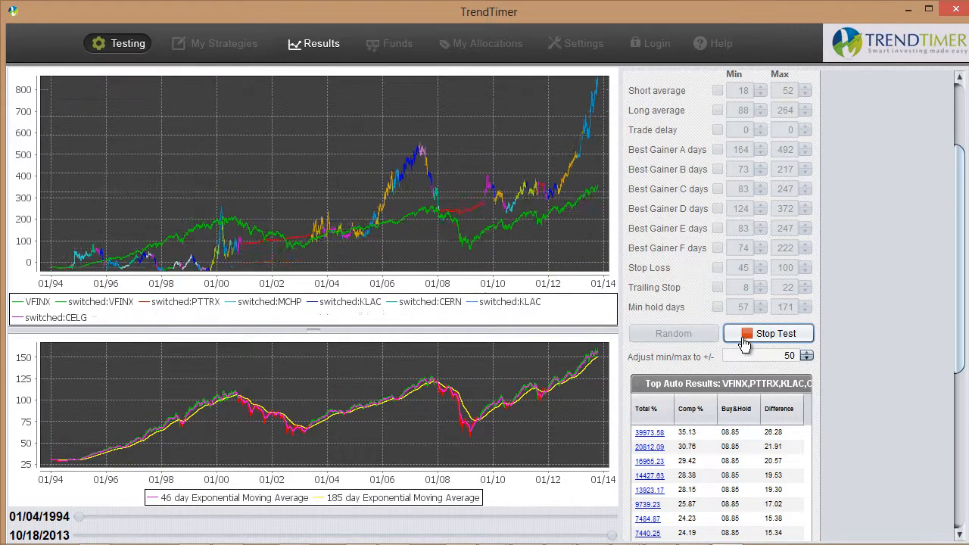
click(745, 340)
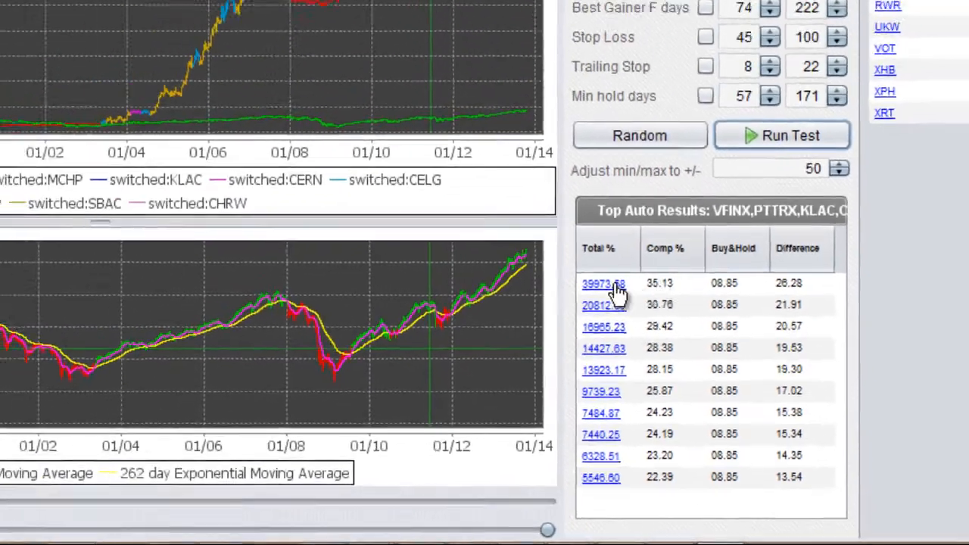
Load the test result with the highest total percentage into the chart and show its parameters
click(615, 285)
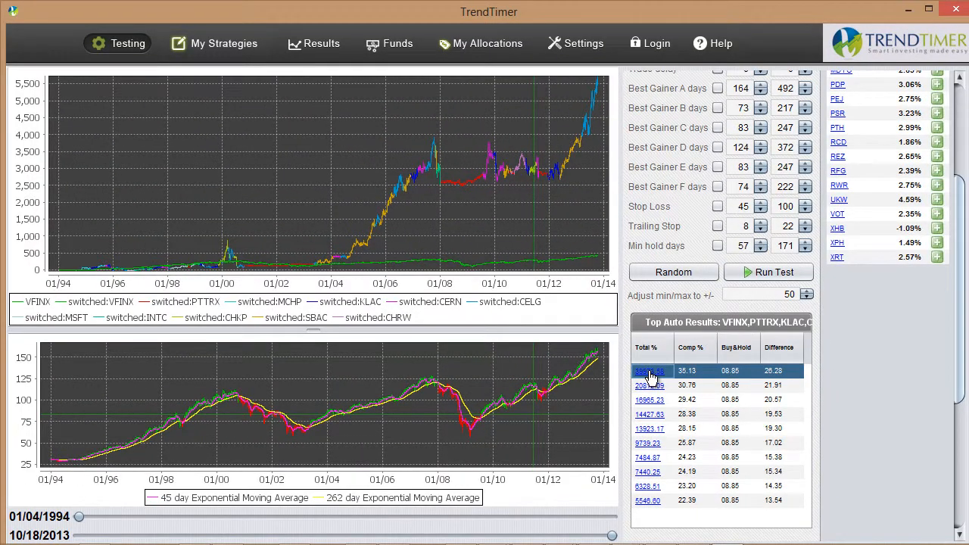
click(651, 377)
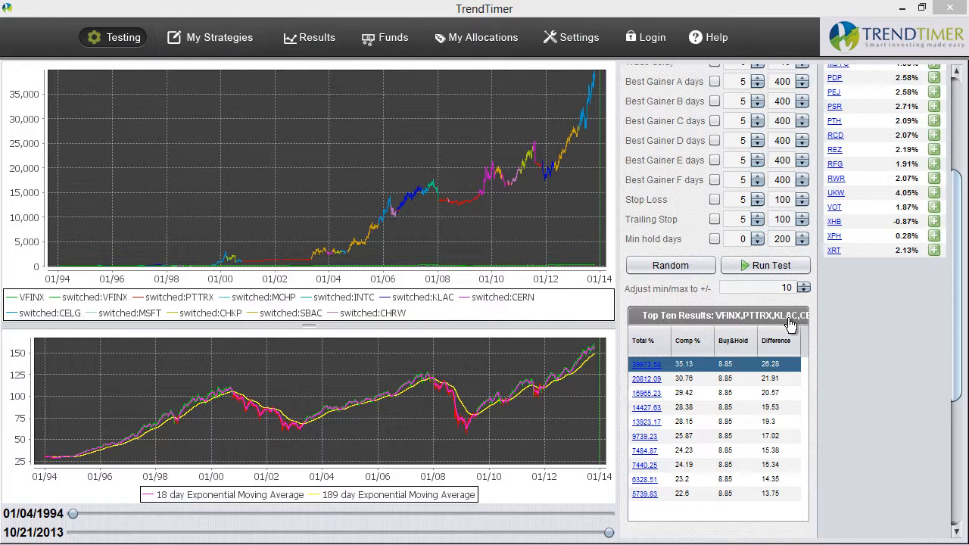
drag(957, 356, 959, 243)
click(650, 76)
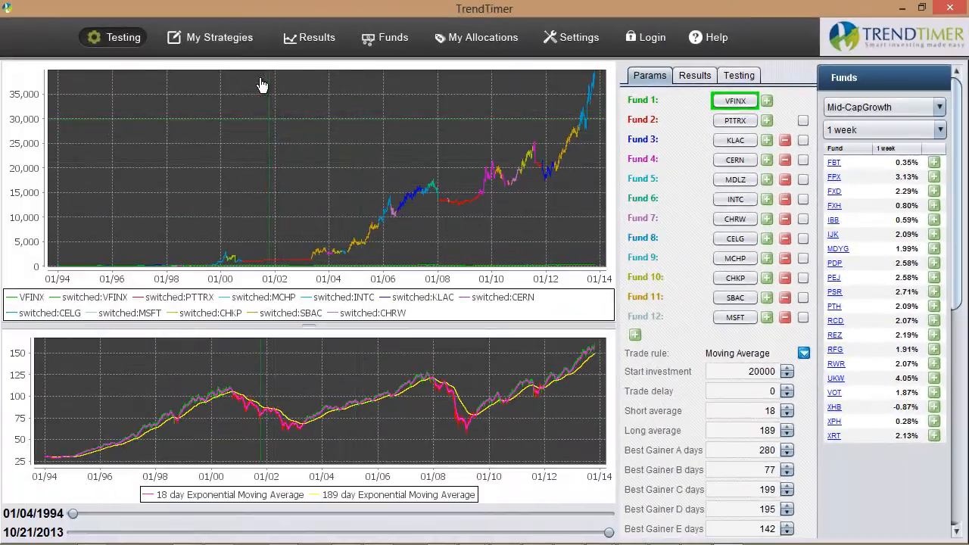
In My Strategies, choose the saved strategy set beginning VFINX_PTTRX_KLAC_CERN_MDLZ
click(218, 36)
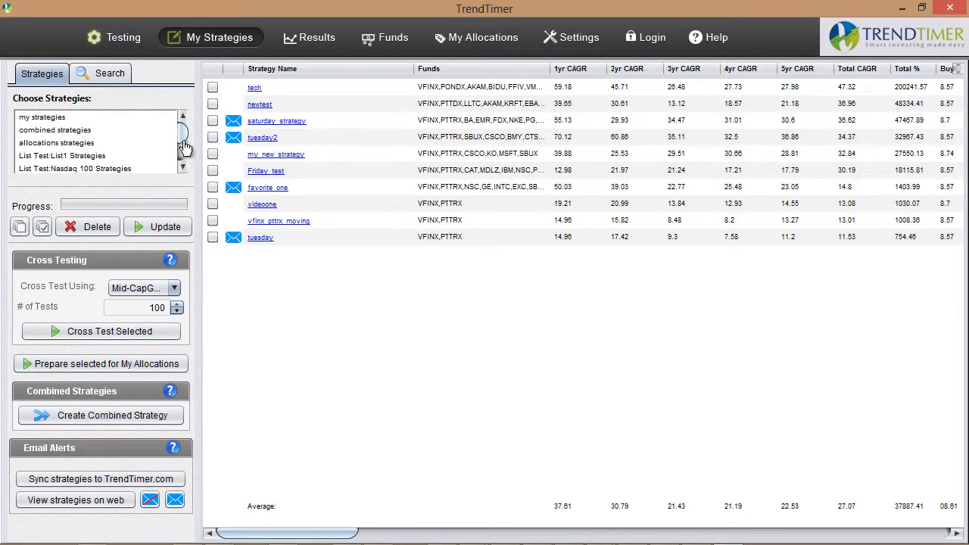
click(182, 167)
click(182, 167)
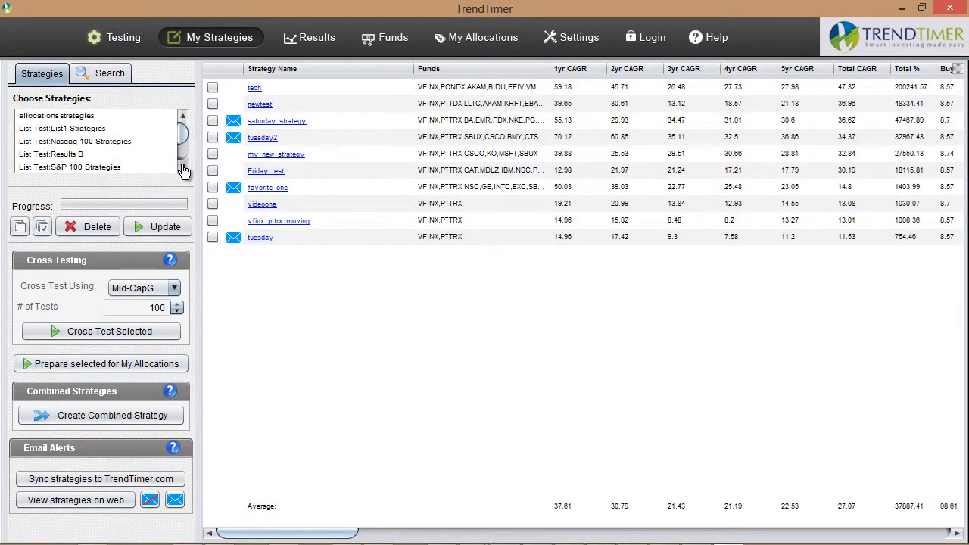
click(183, 168)
click(182, 167)
click(183, 167)
click(183, 168)
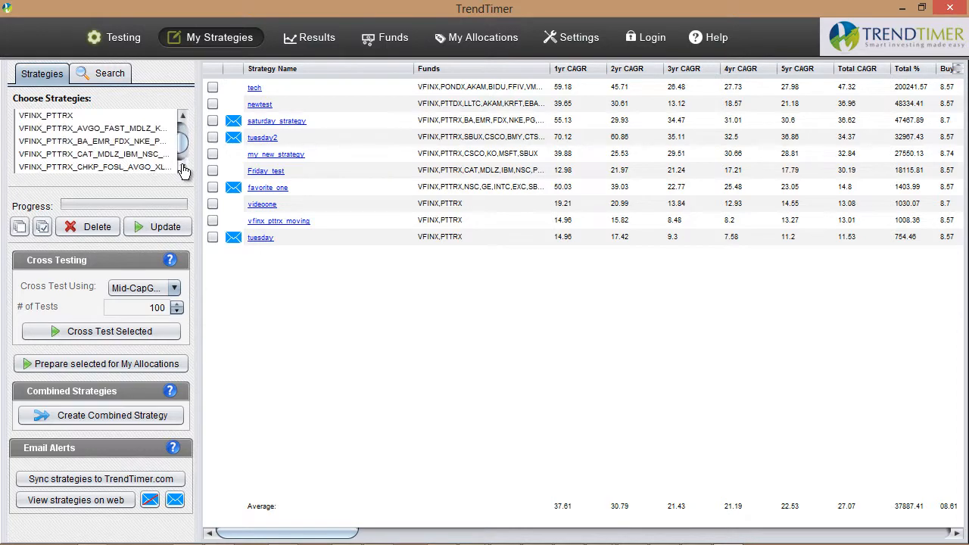
click(183, 168)
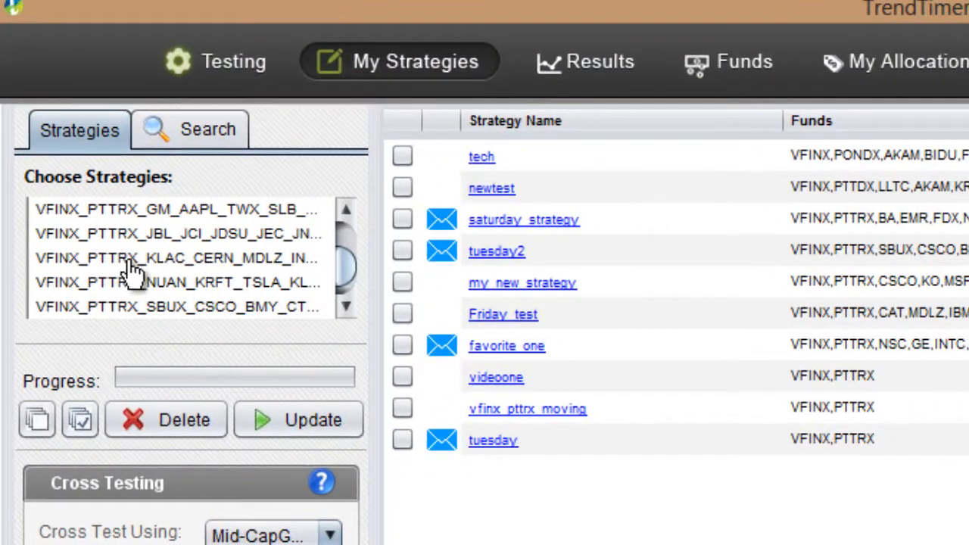
click(223, 259)
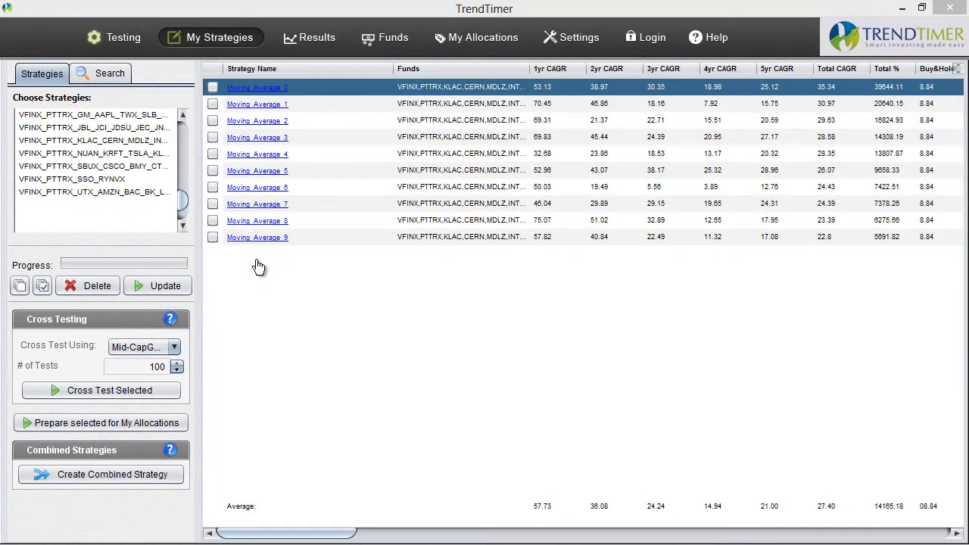
Load the Moving_Average_0 strategy from the set and show its test settings
click(260, 92)
click(259, 89)
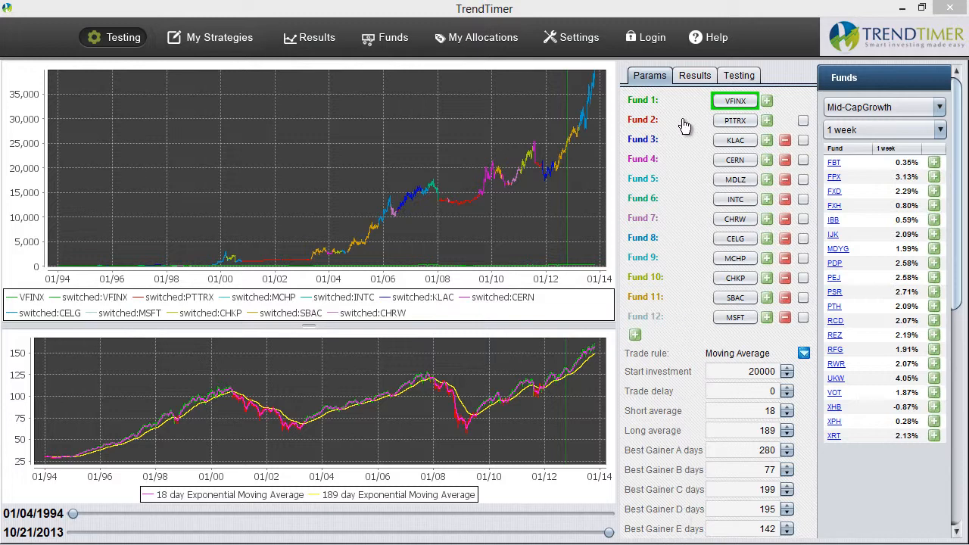
click(738, 79)
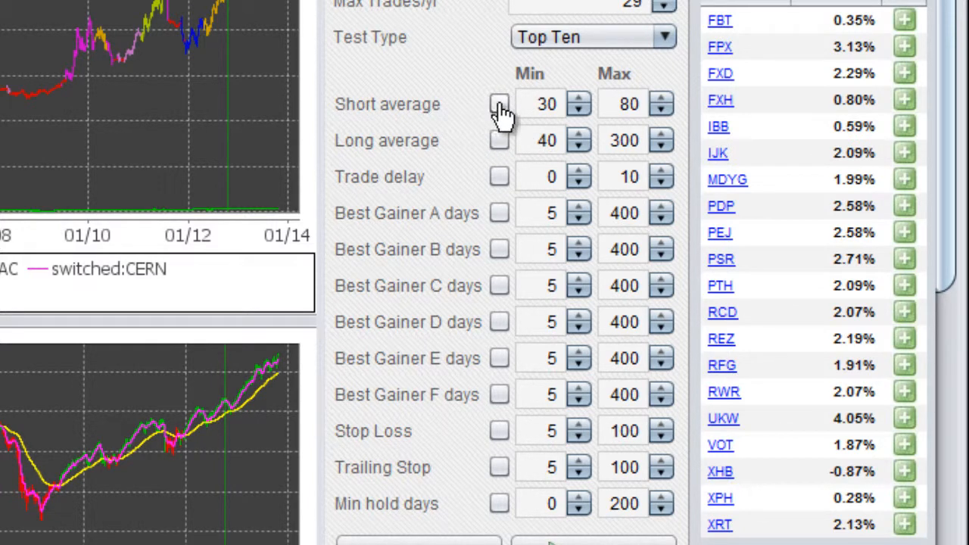
Fix all twelve test parameters, from Short average through Min hold days, at the loaded strategy's values
click(499, 104)
click(499, 141)
click(499, 177)
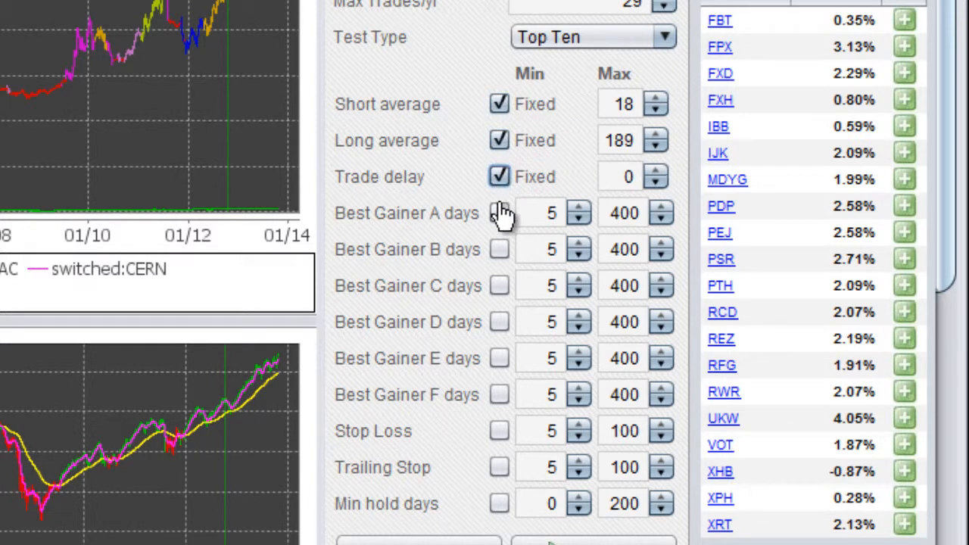
click(499, 213)
click(499, 250)
click(499, 285)
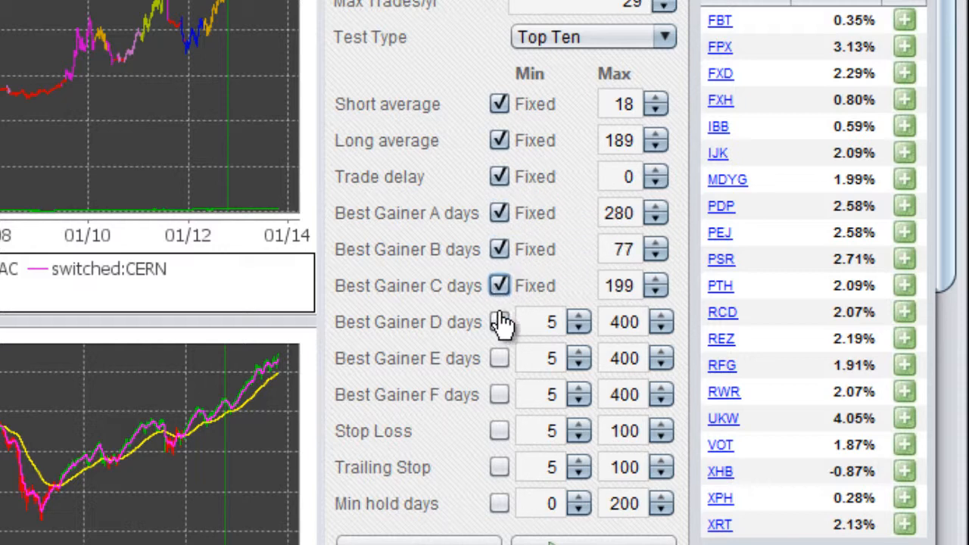
click(499, 322)
click(499, 359)
click(499, 395)
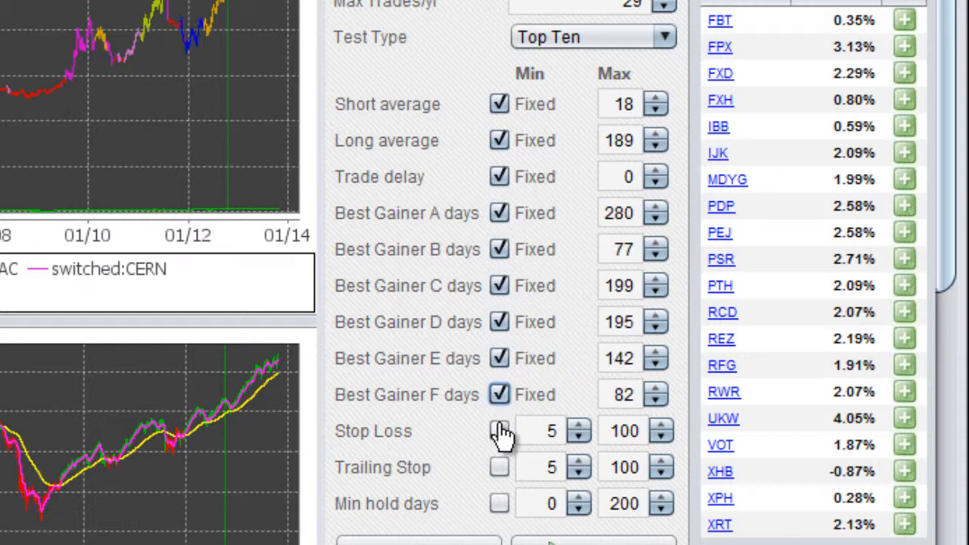
click(499, 431)
click(499, 468)
click(499, 504)
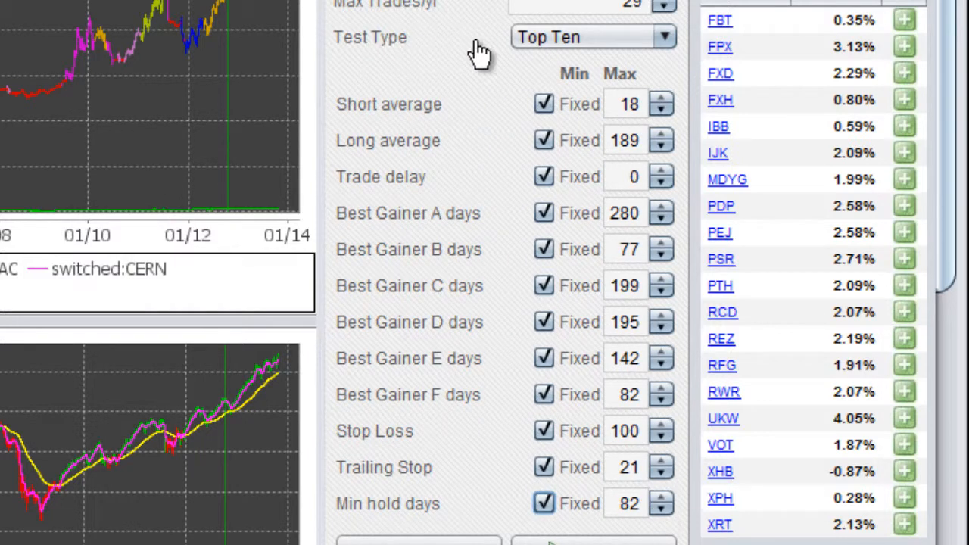
Set the test type to List Test and show the strategy's fund parameters
click(621, 47)
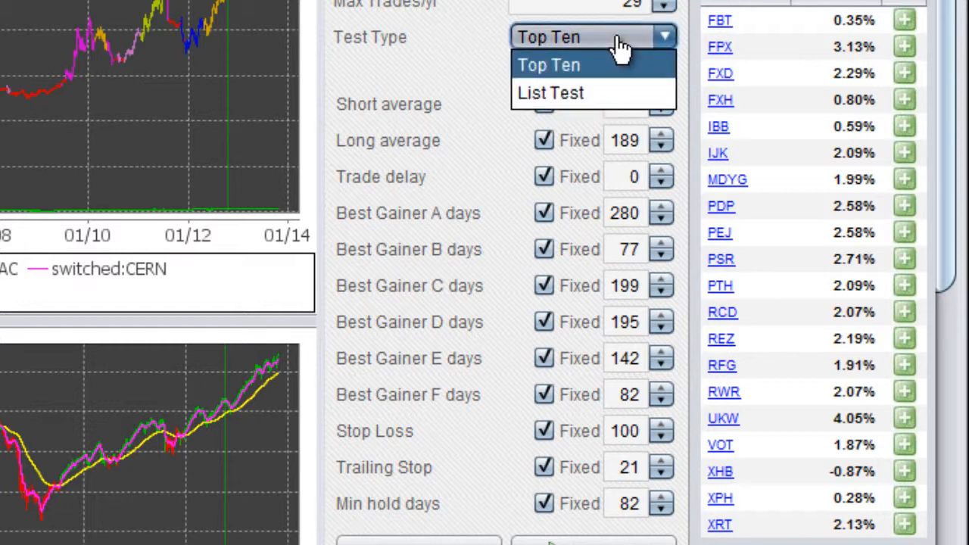
click(577, 96)
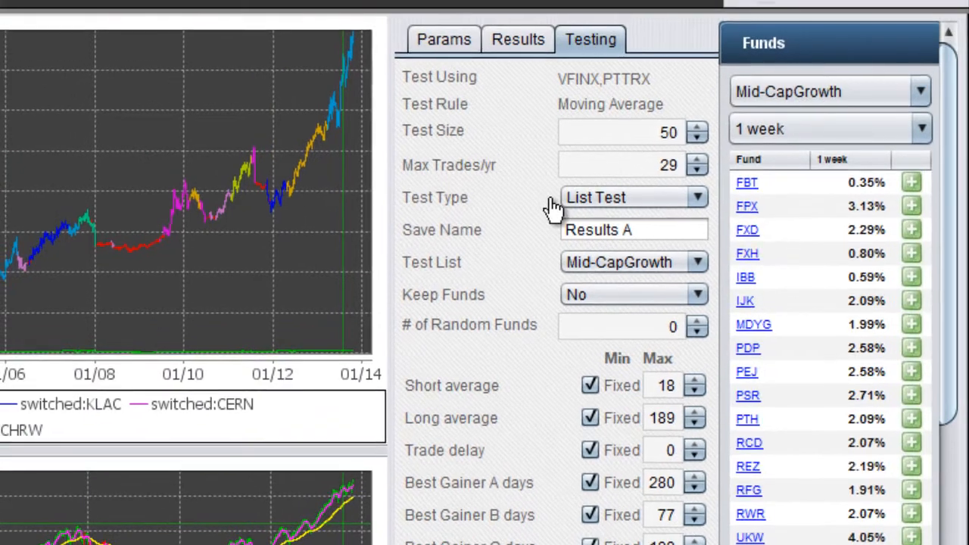
click(455, 44)
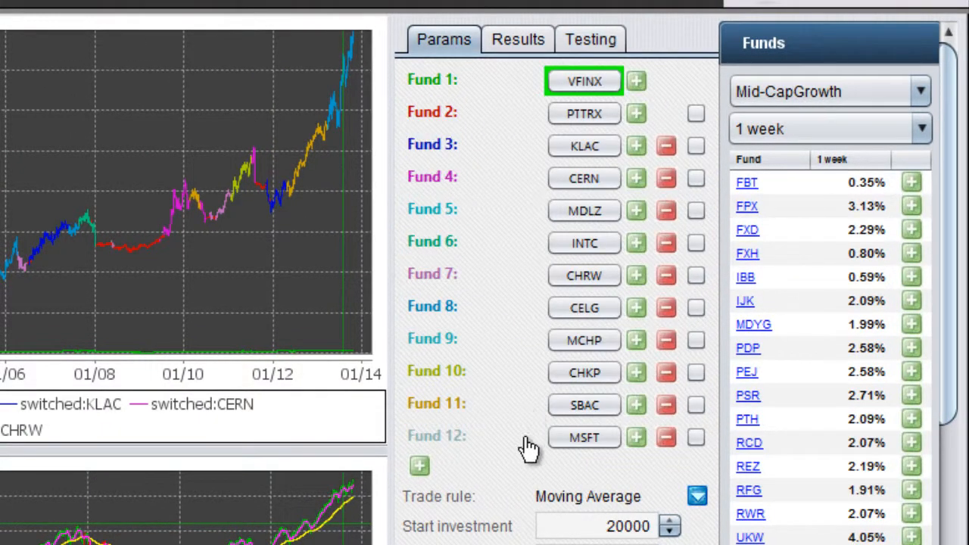
Remove funds 12 down to 4, MSFT through CERN, from the strategy so only VFINX, PTTRX and KLAC remain
click(668, 443)
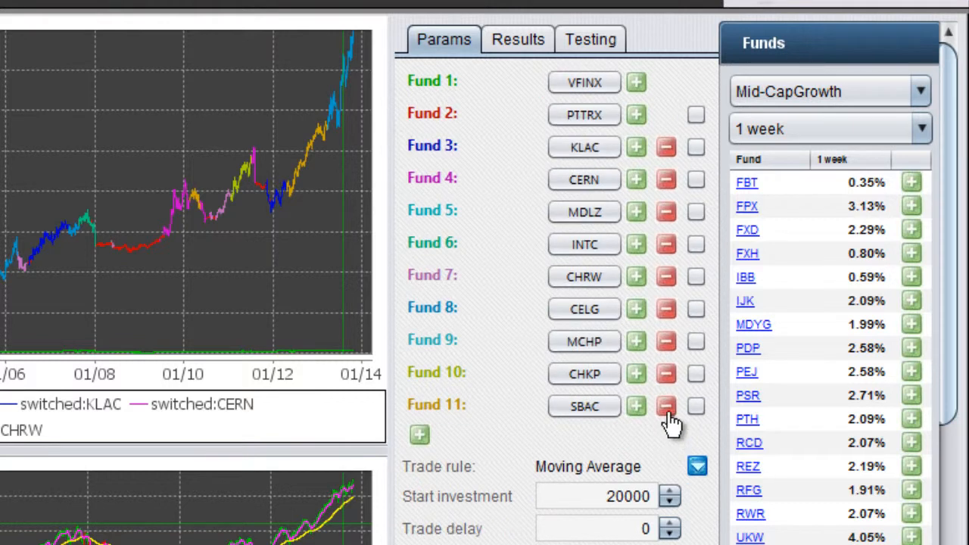
click(668, 405)
click(668, 373)
click(668, 345)
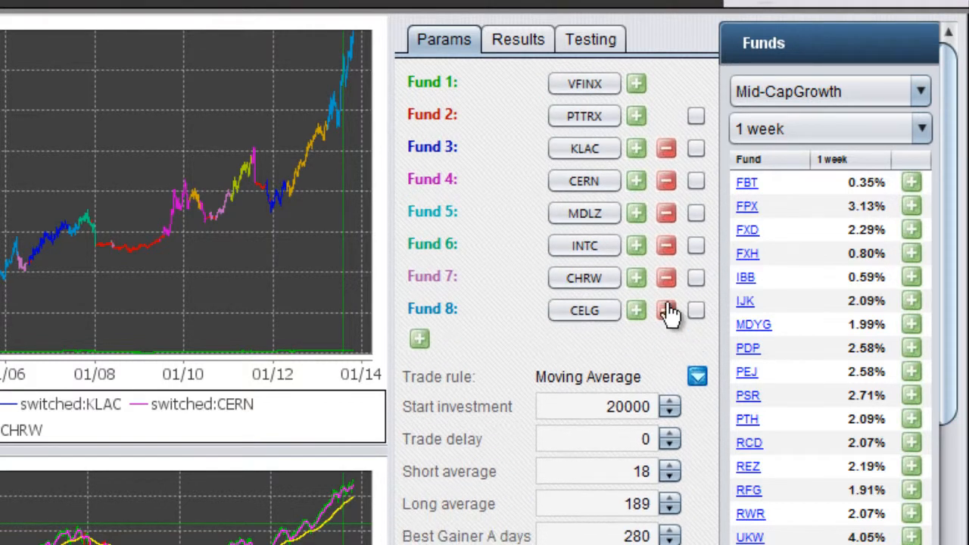
click(668, 312)
click(668, 280)
click(667, 252)
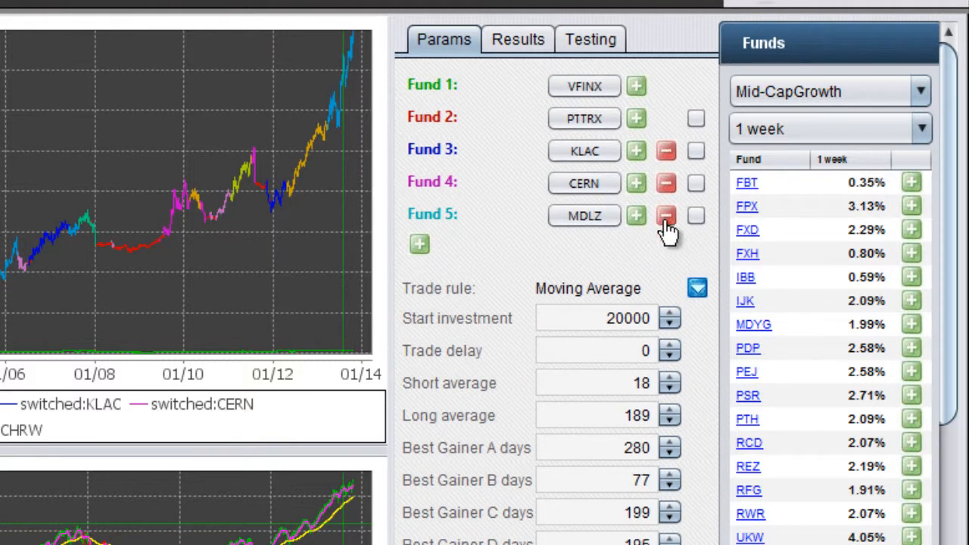
click(666, 219)
click(667, 185)
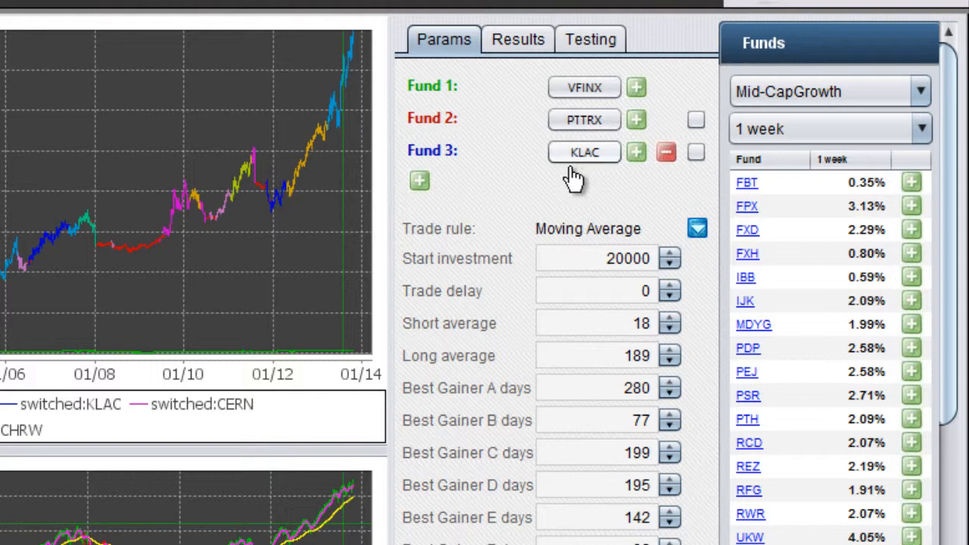
Set Keep Funds to Yes for the List Test with 9 random funds, and check the strategy's remaining funds
click(582, 47)
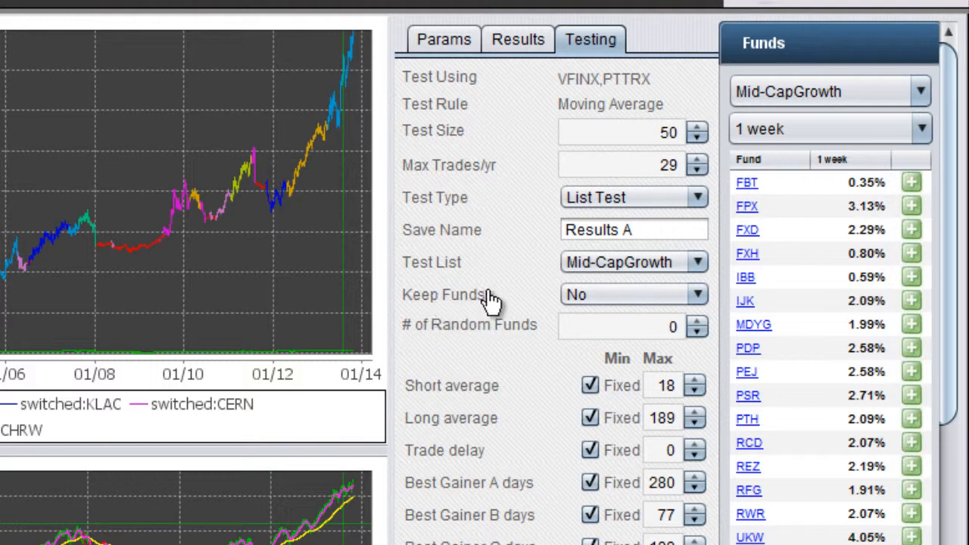
click(579, 297)
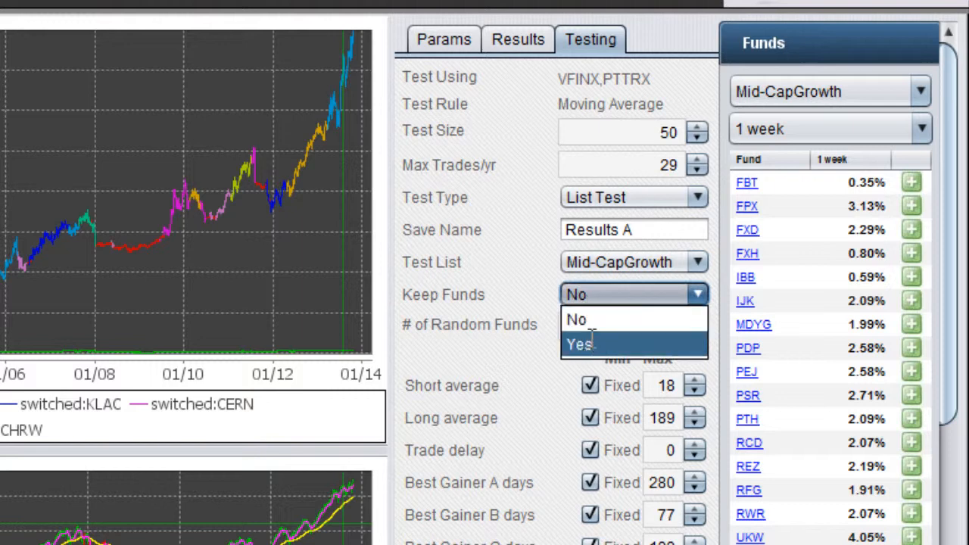
click(583, 341)
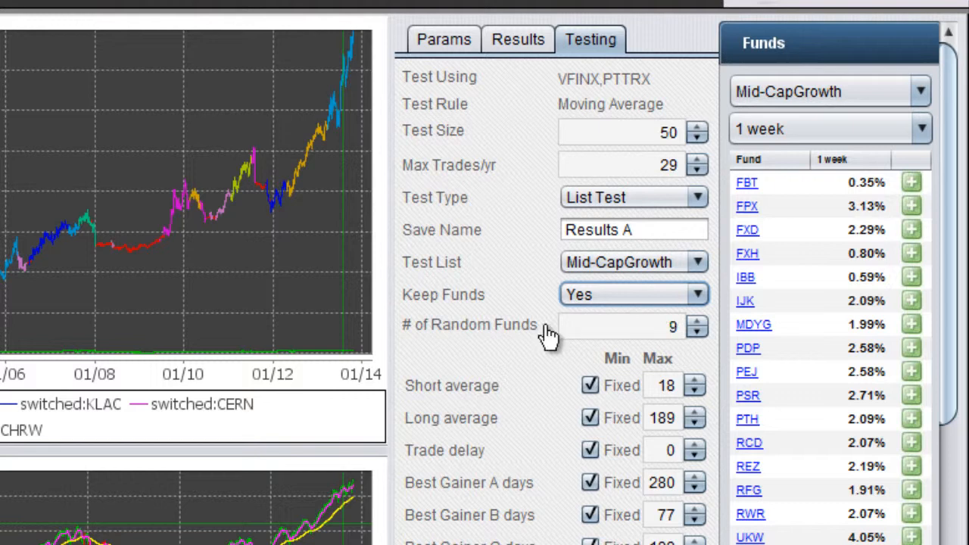
click(454, 51)
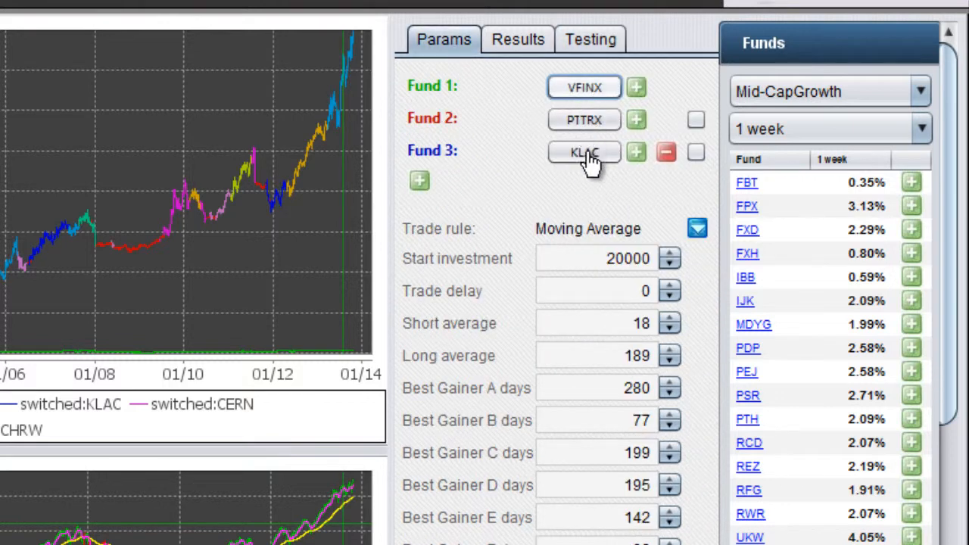
click(584, 42)
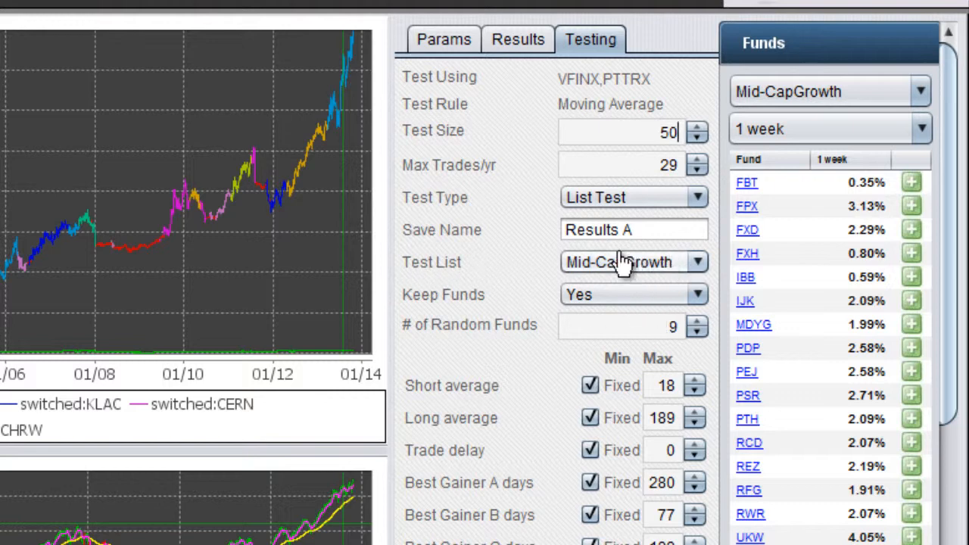
Choose NASDAQ100 as the test list and review the strategy's fund parameters
click(662, 274)
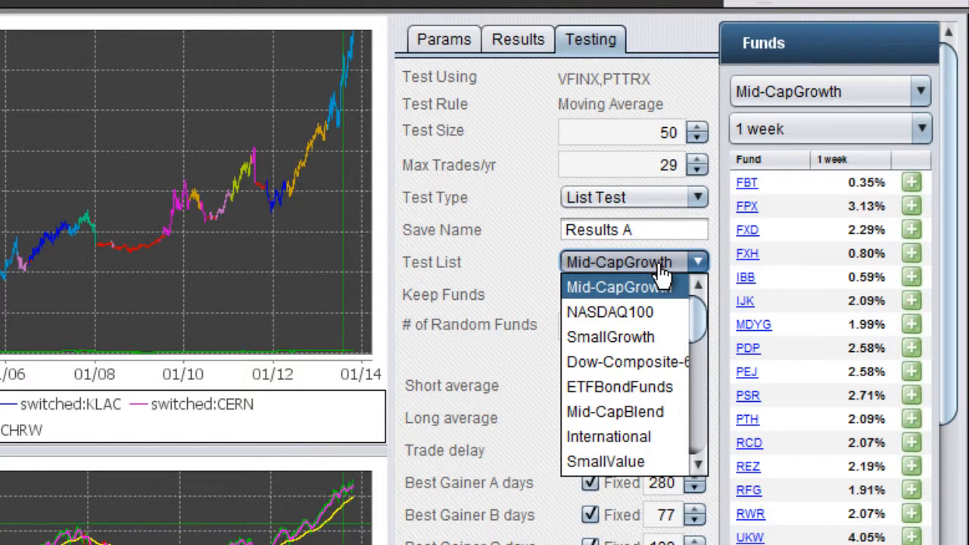
click(641, 314)
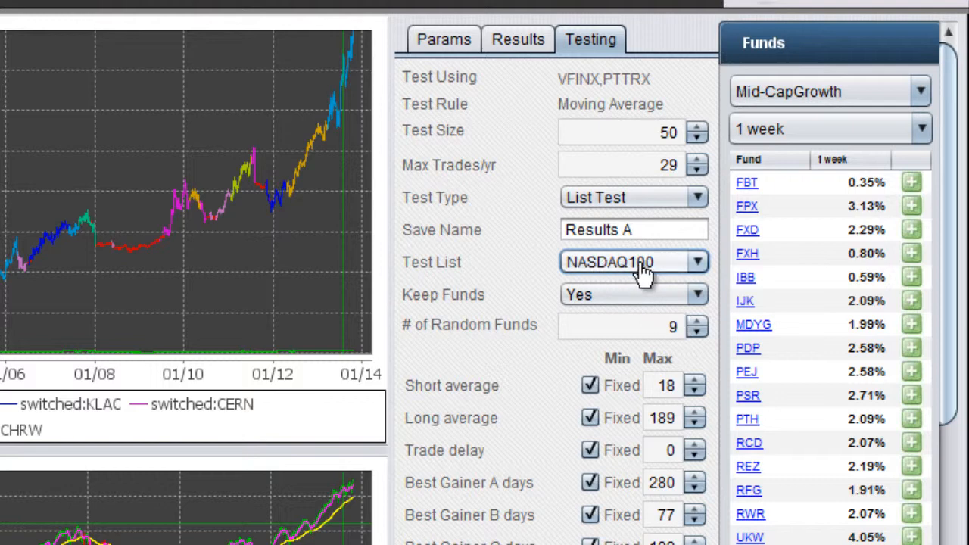
click(459, 38)
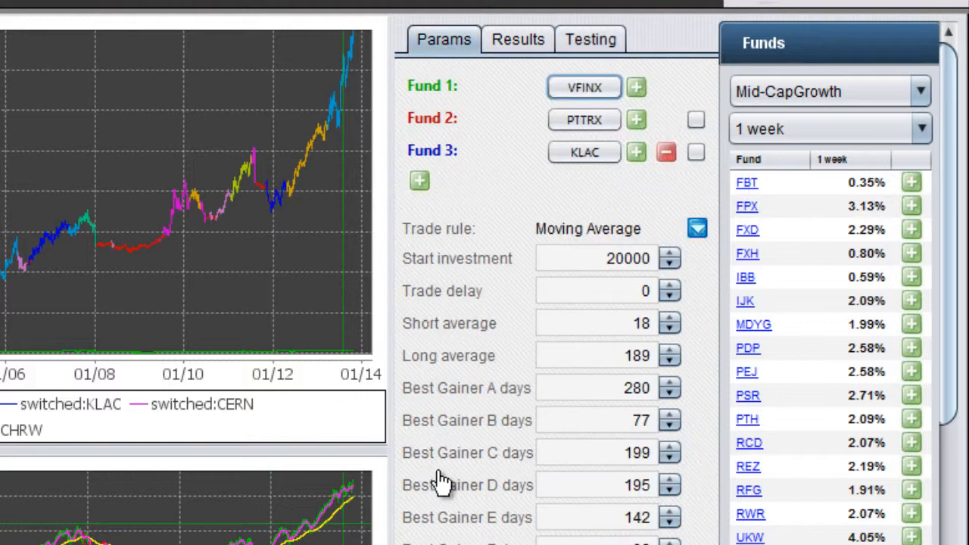
click(579, 41)
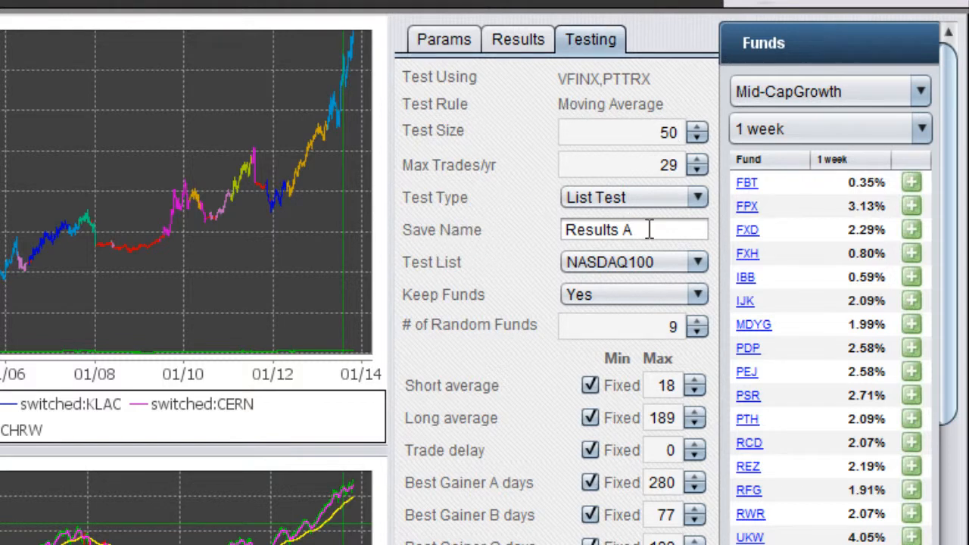
Set the save name to mynewtest and run the List Test
drag(649, 230, 559, 236)
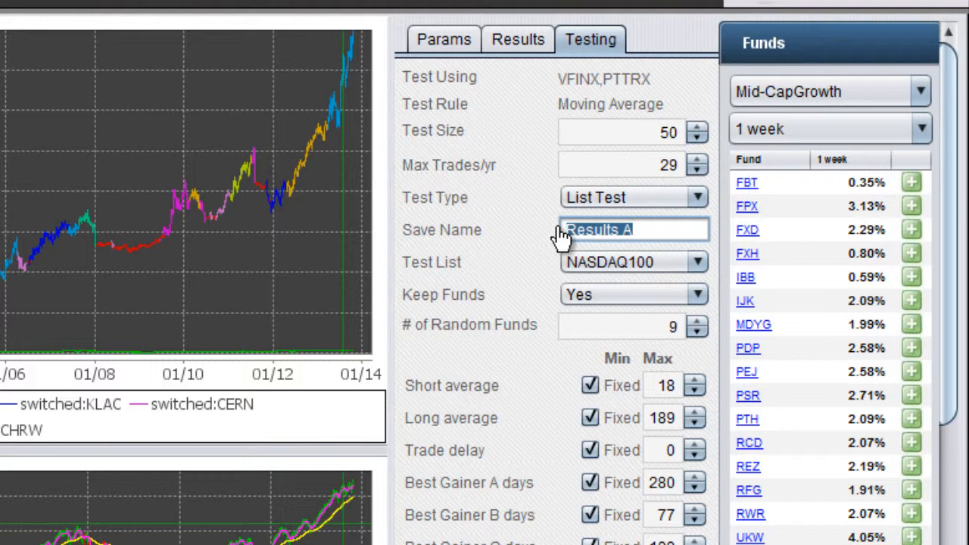
text(mvnl)
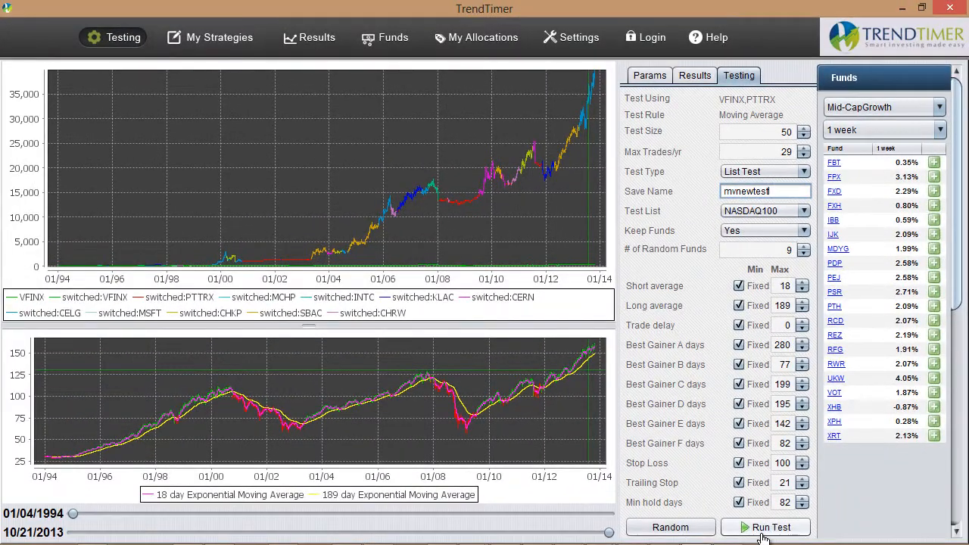
click(761, 528)
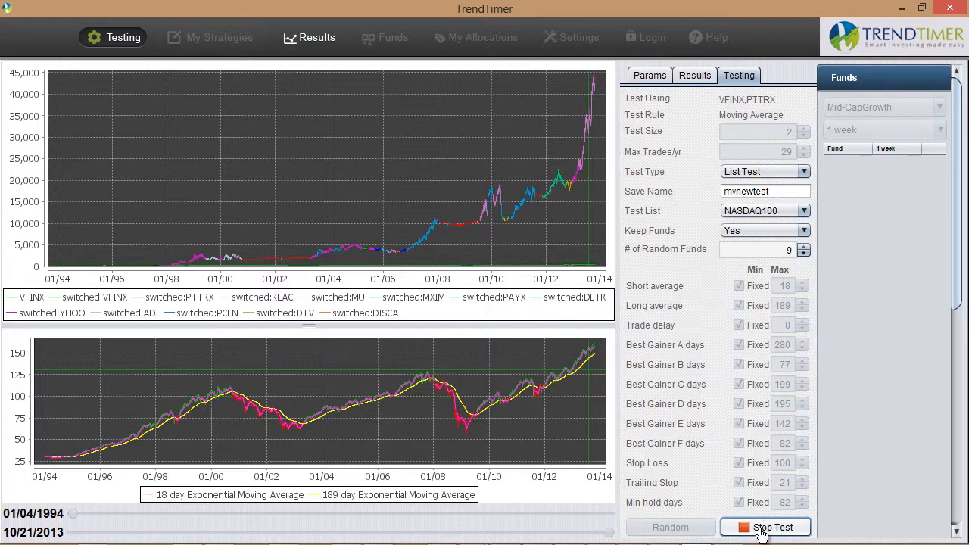
click(760, 528)
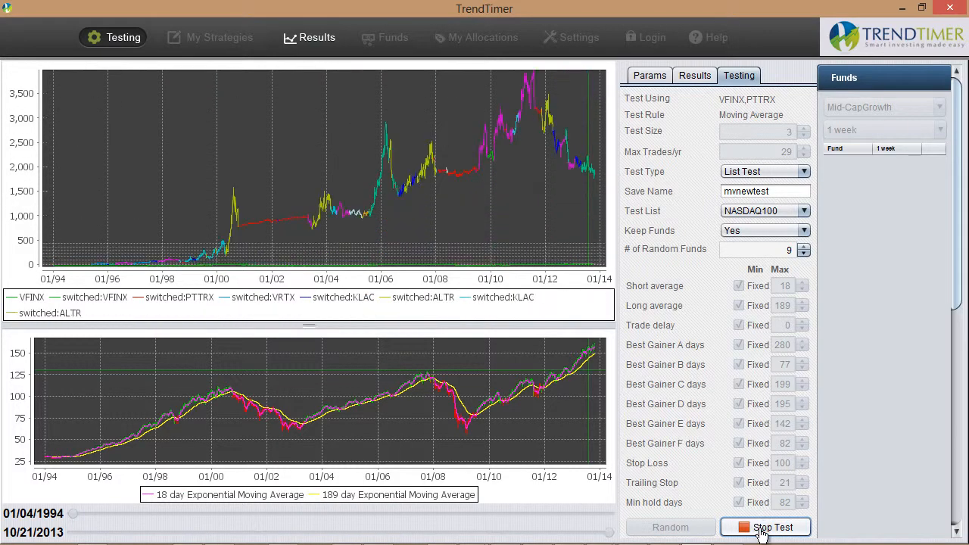
click(760, 527)
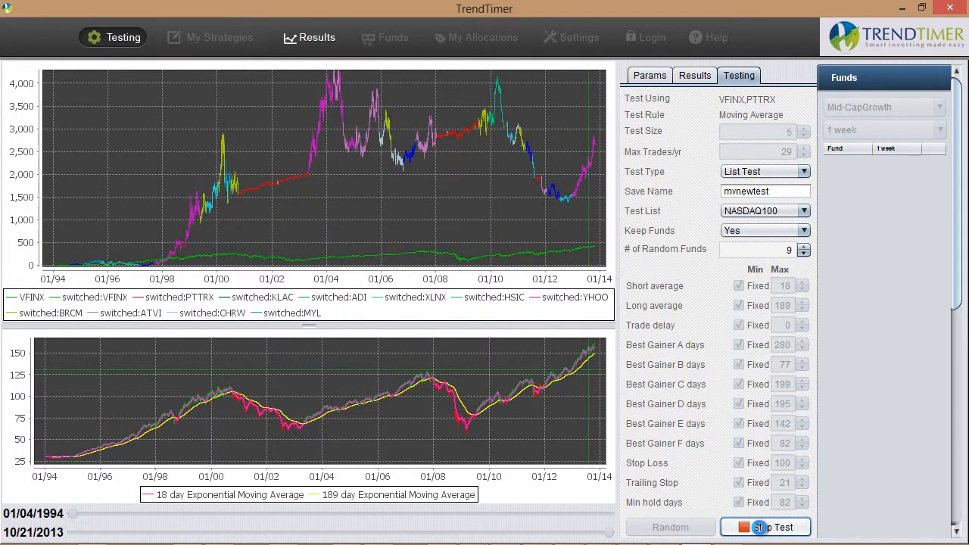
click(759, 527)
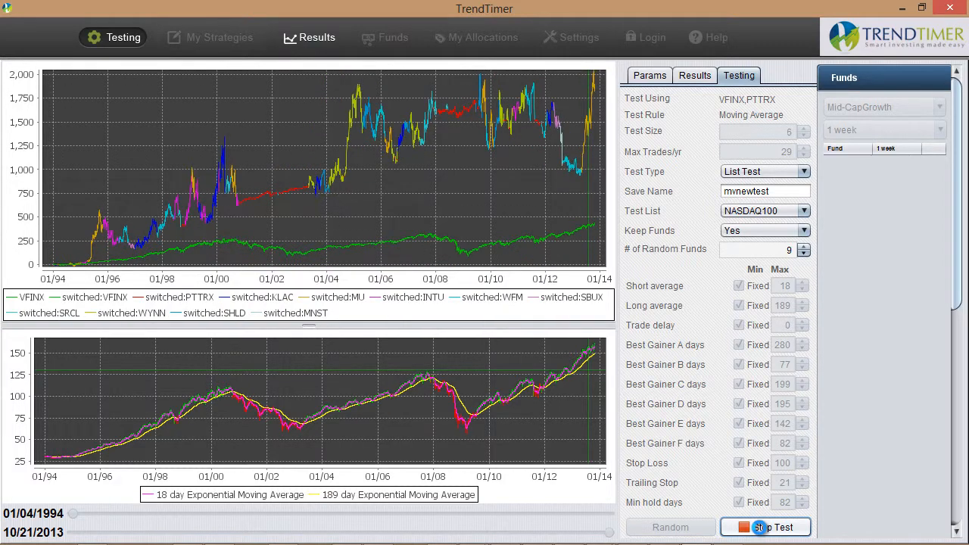
click(759, 528)
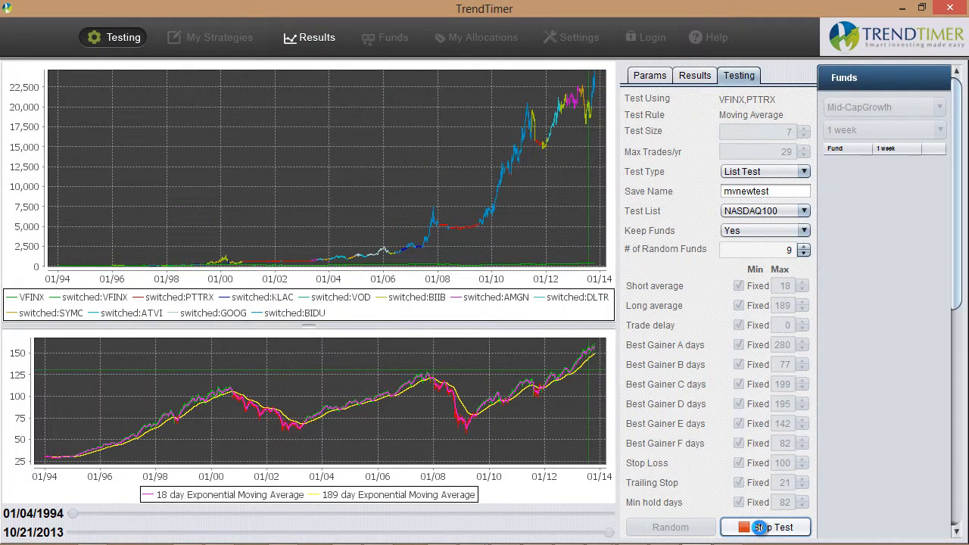
click(760, 528)
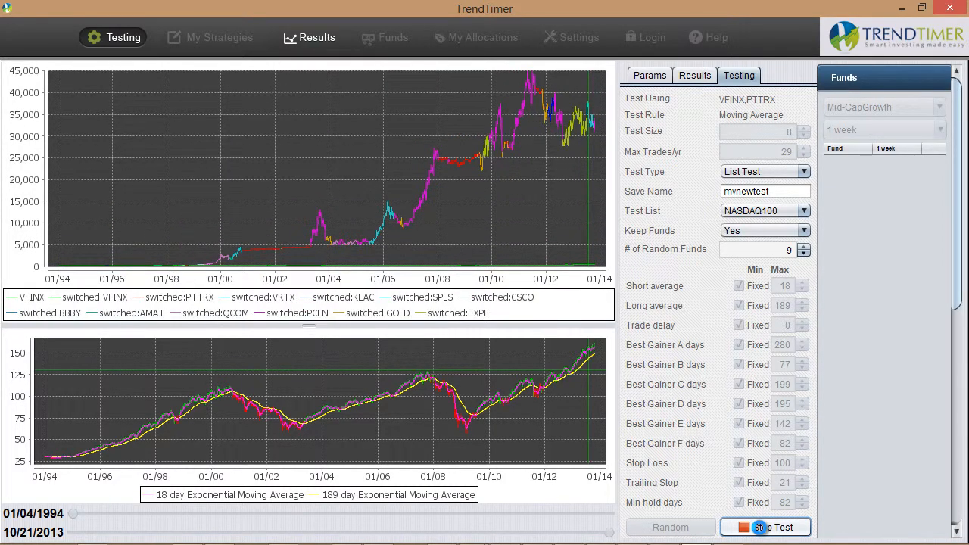
click(760, 528)
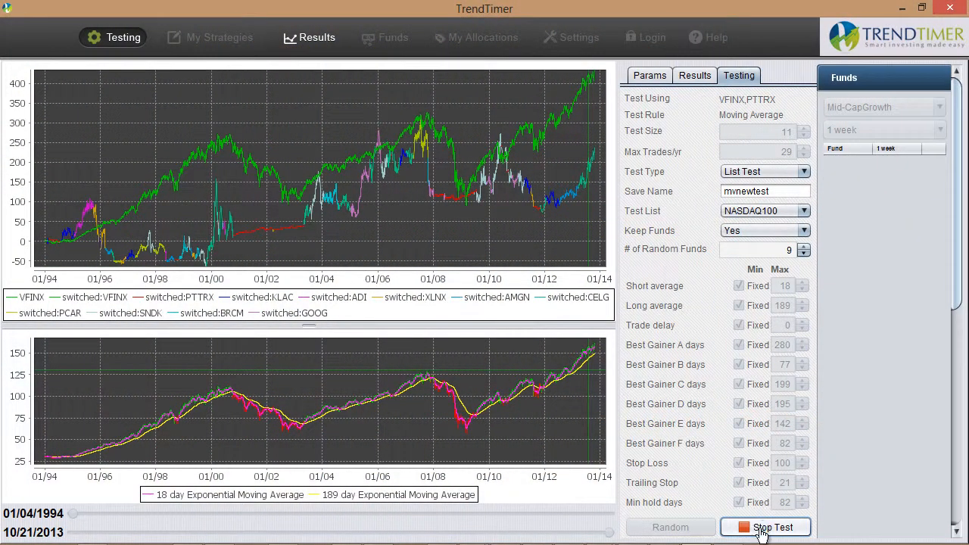
click(759, 528)
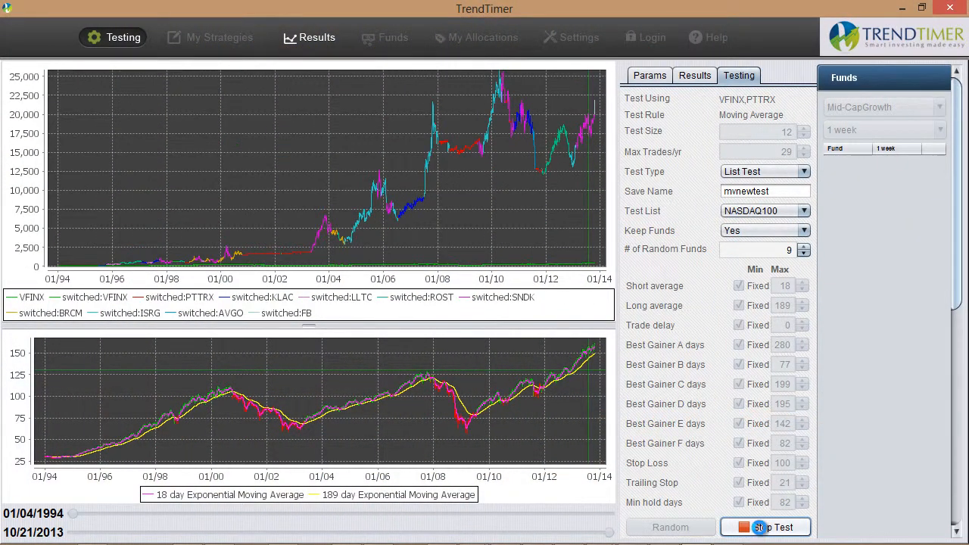
click(760, 528)
click(759, 528)
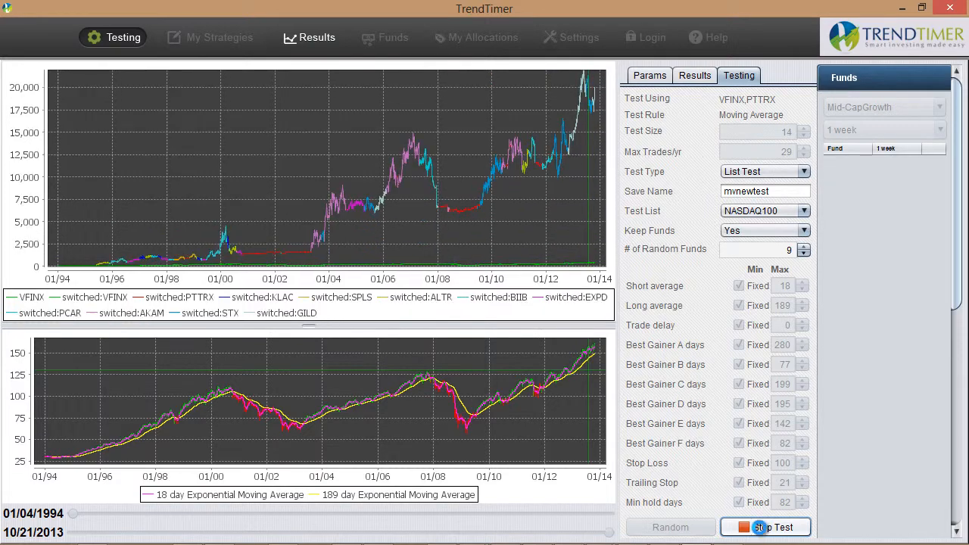
click(760, 528)
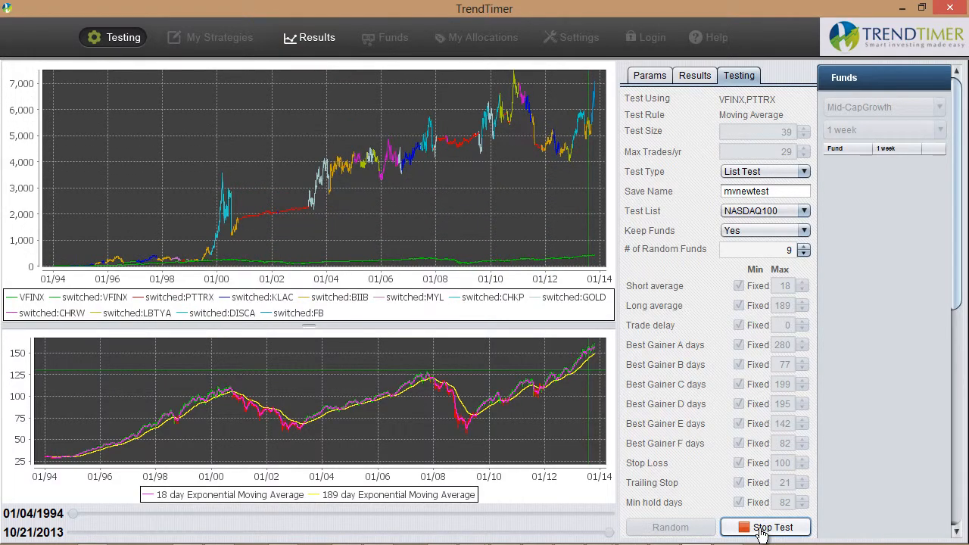
click(760, 528)
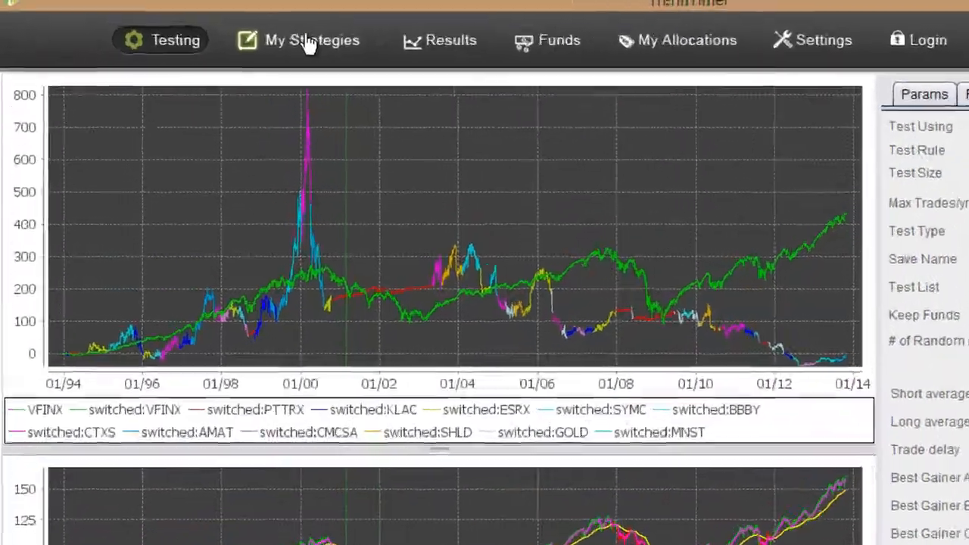
Show the List Test:mynewtest set in My Strategies and examine the CAGR figures of its strategies
click(217, 28)
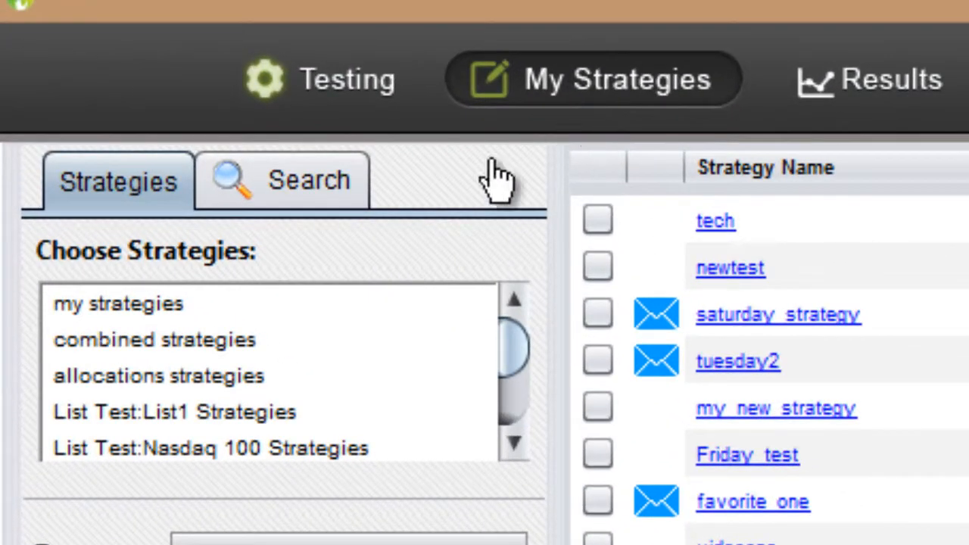
click(514, 445)
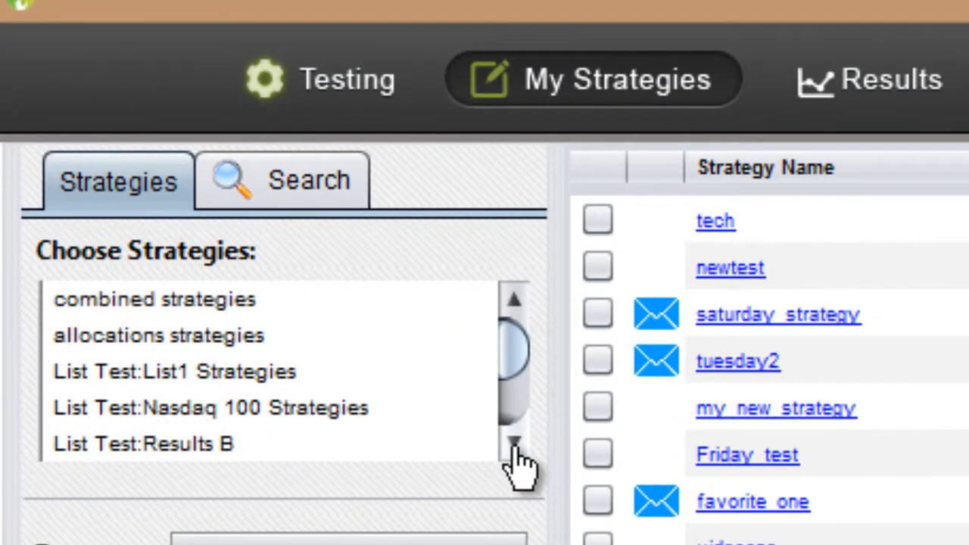
click(515, 445)
click(514, 445)
click(514, 445)
click(514, 444)
click(515, 445)
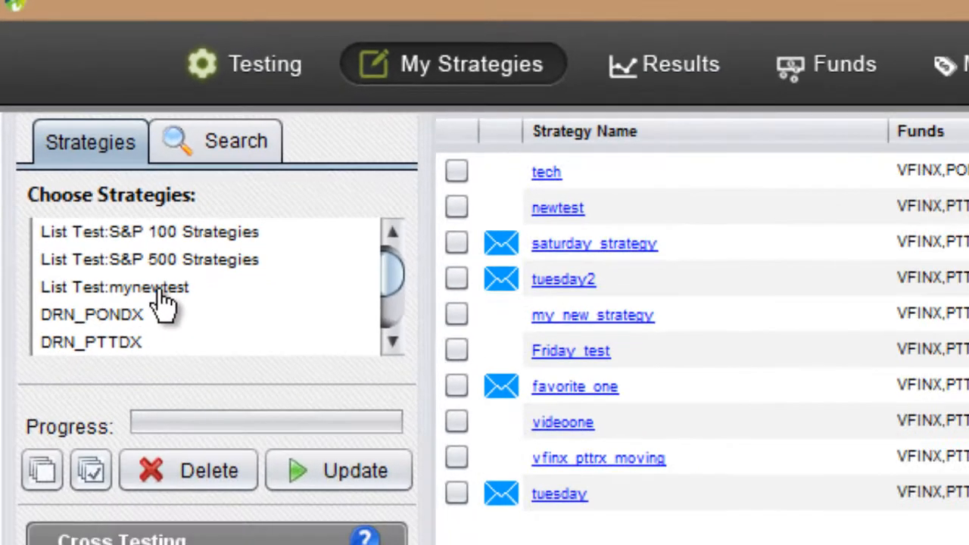
click(208, 378)
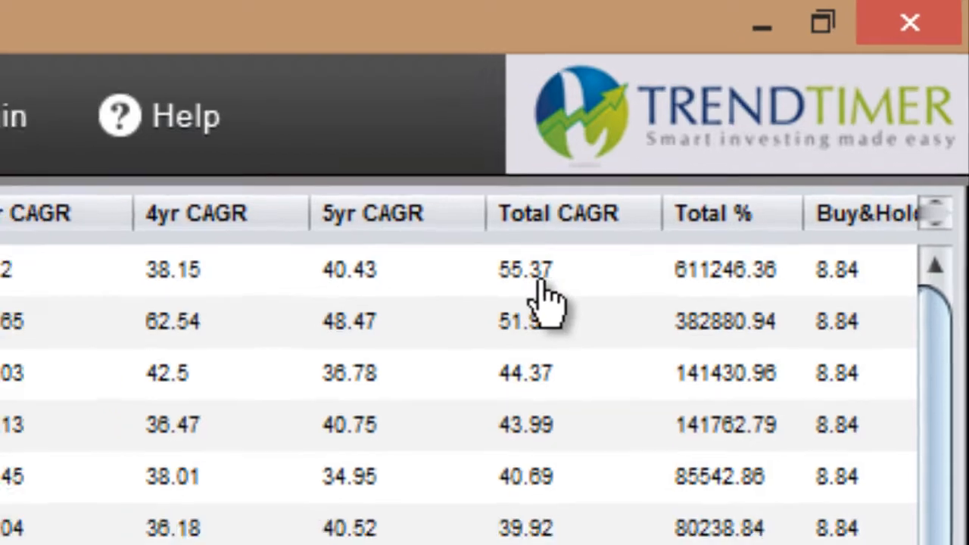
drag(961, 119, 961, 273)
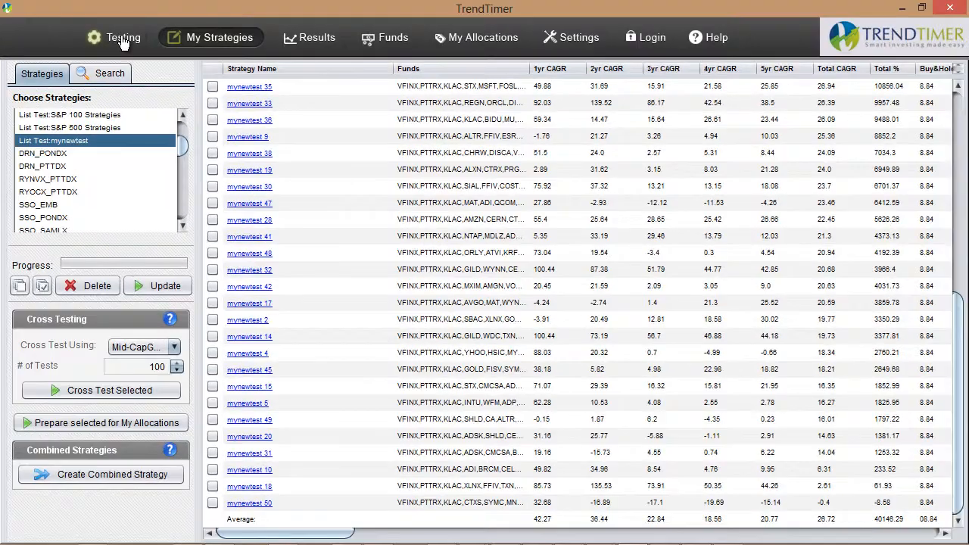
Review the kept funds and List Test settings on the testing page, and return to the mynewtest strategies
click(121, 42)
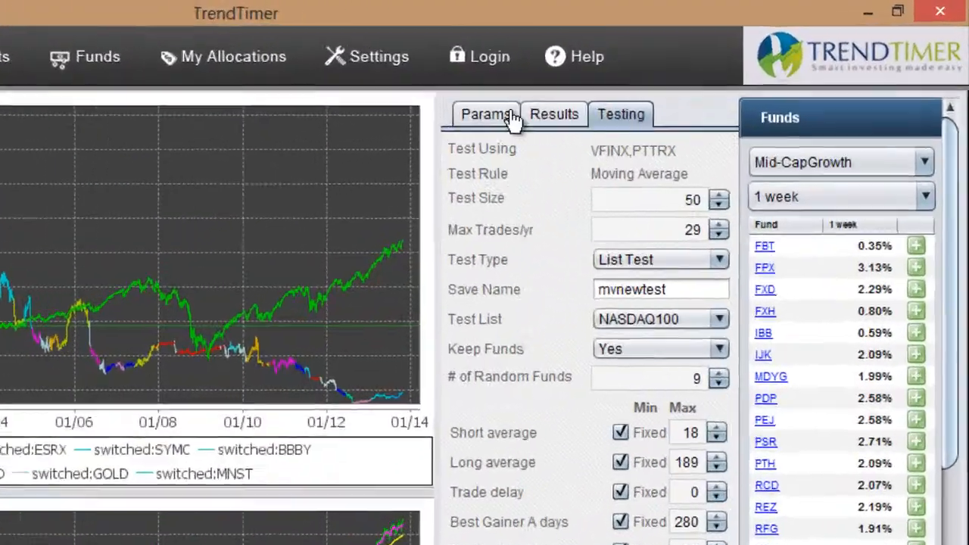
click(707, 137)
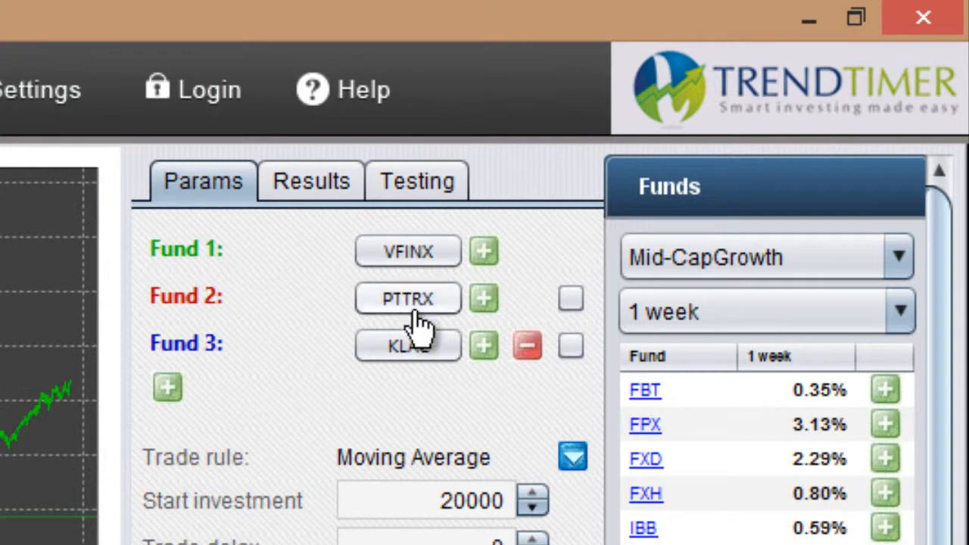
click(422, 188)
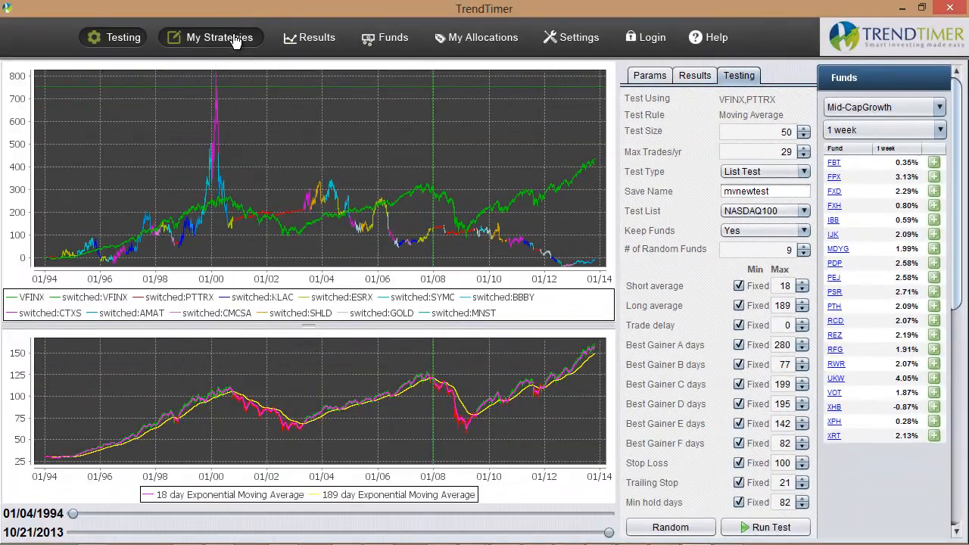
click(235, 38)
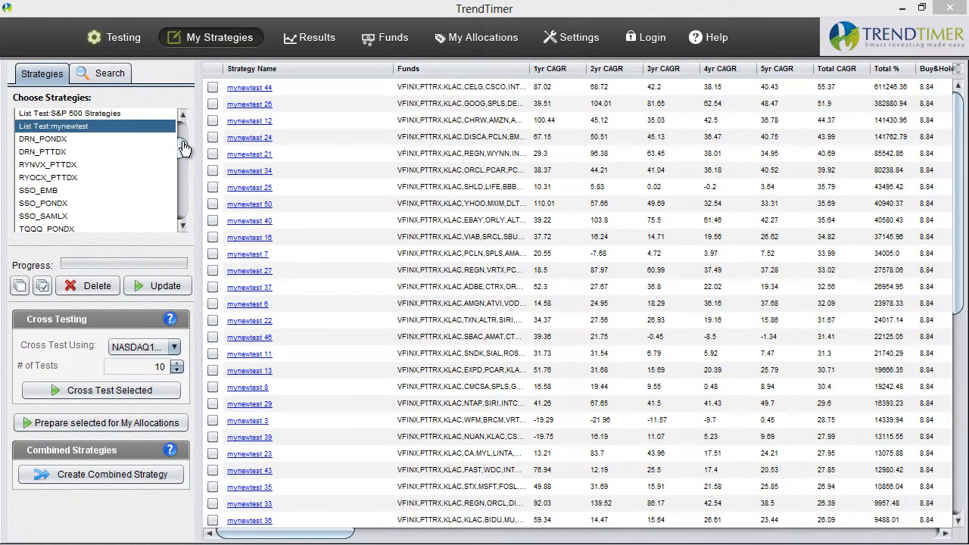
Show the strategies in the saved VFINX_PTTRX_KLAC_CERN_MDLZ set
drag(184, 148, 182, 203)
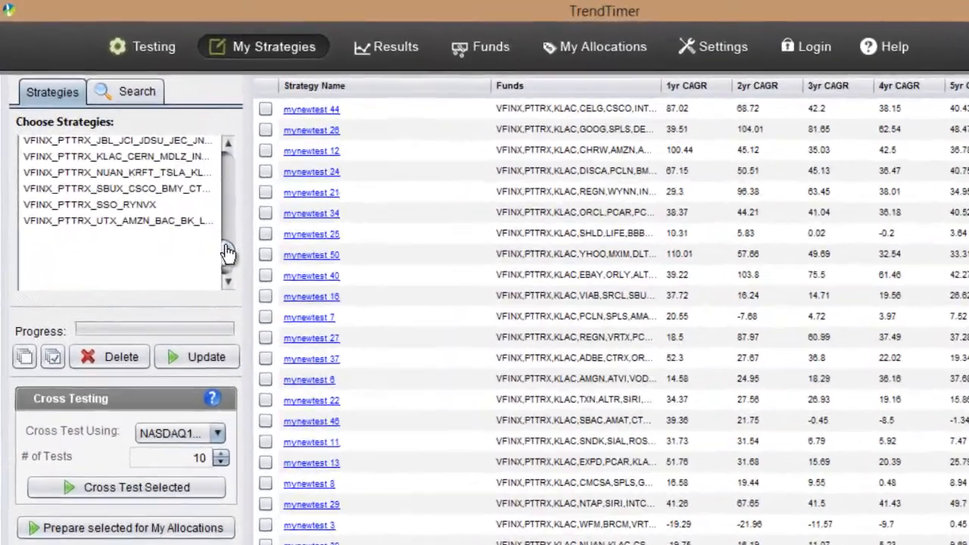
drag(228, 251, 228, 242)
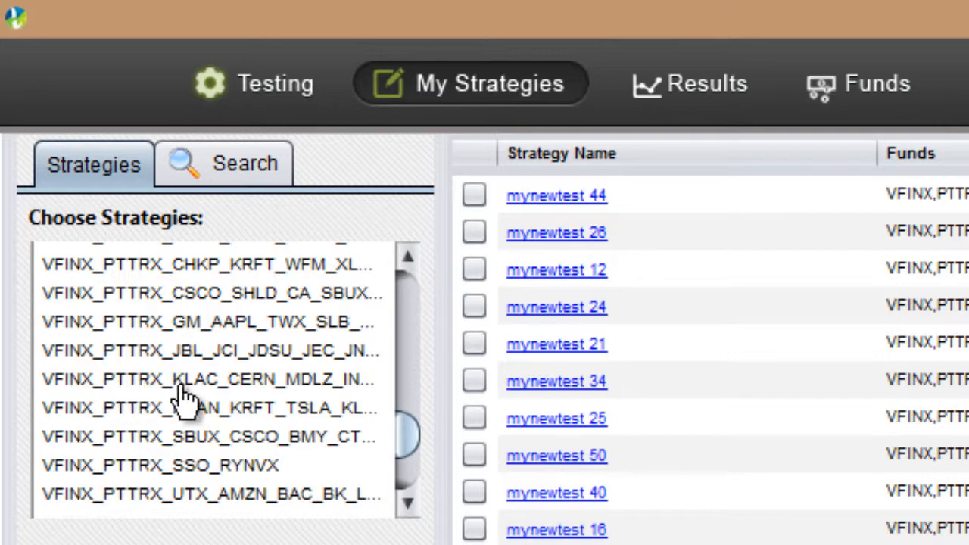
click(231, 385)
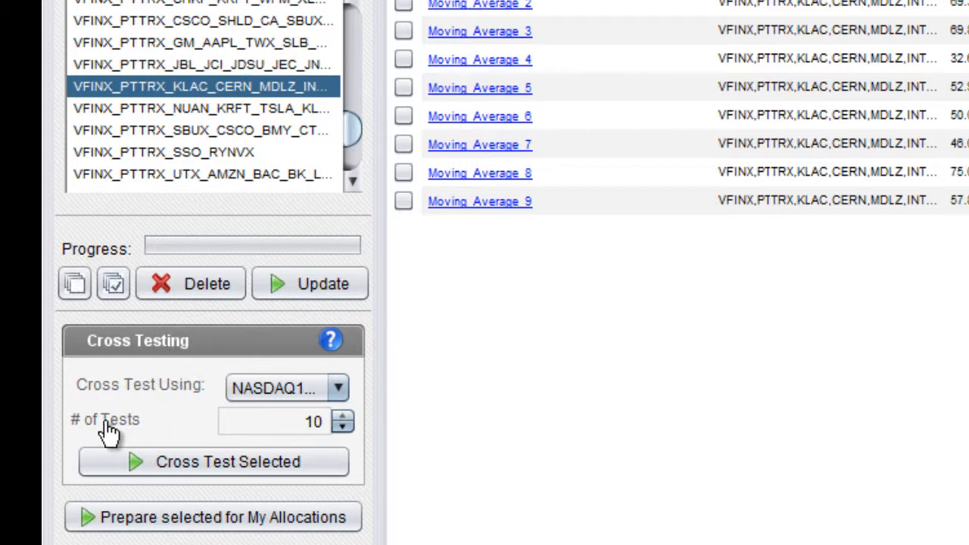
Configure cross testing to run 20 tests using the NASDAQ100 list
double_click(305, 423)
click(335, 418)
click(336, 389)
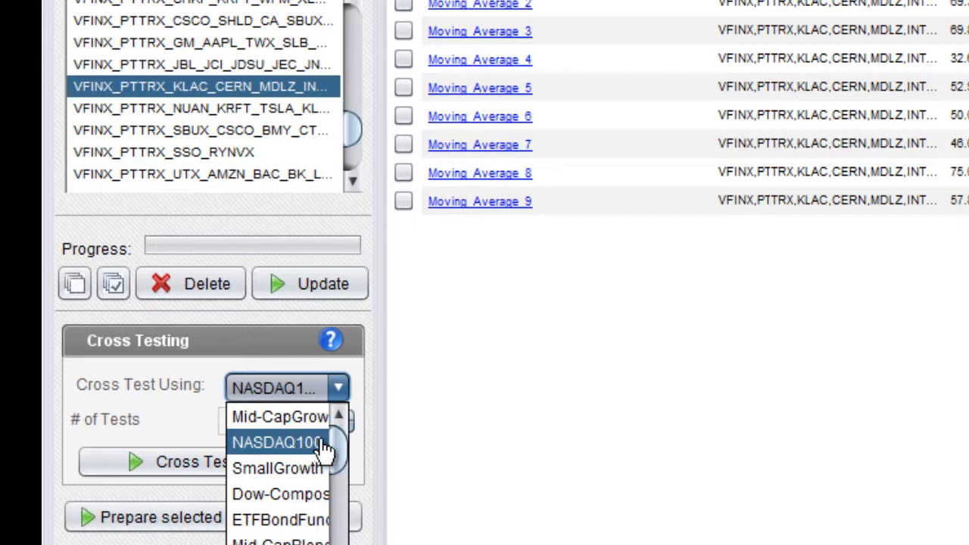
click(280, 446)
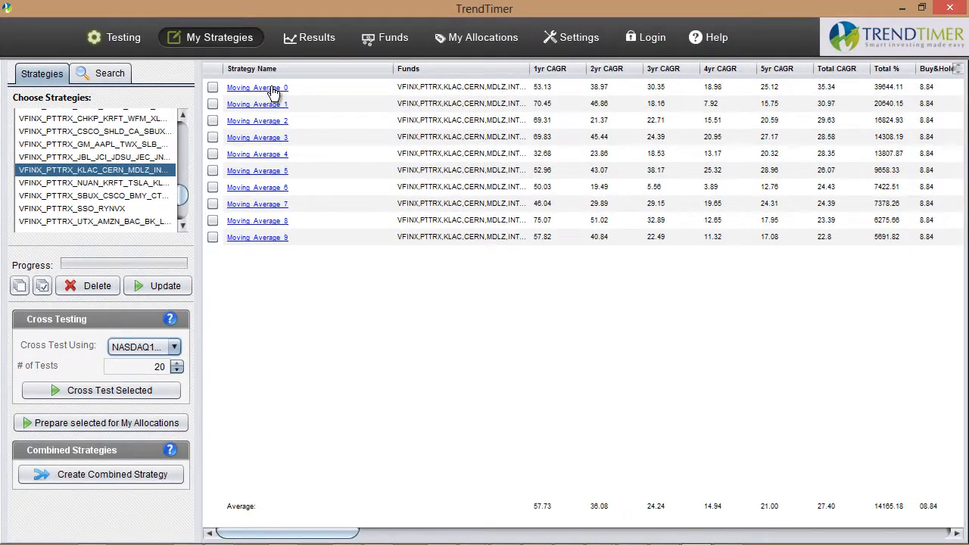
Select all ten strategies, Moving_Average_0 through Moving_Average_9, and run the cross test on them
click(213, 87)
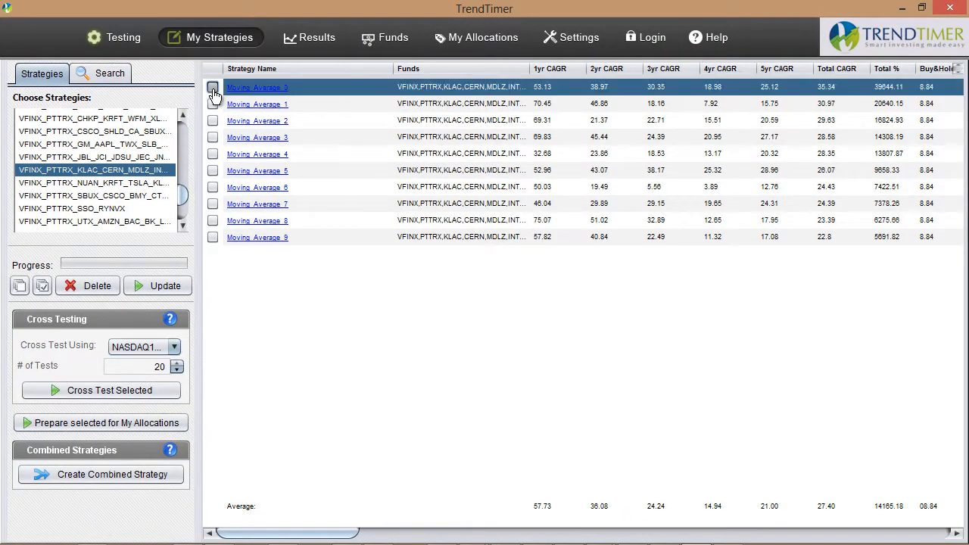
click(213, 104)
click(213, 120)
click(212, 137)
click(213, 154)
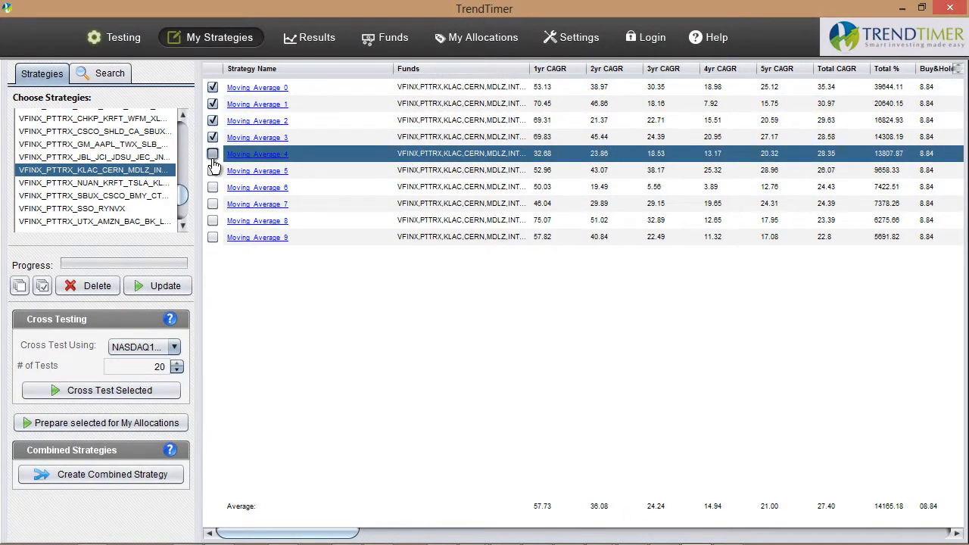
click(213, 171)
click(213, 187)
click(213, 204)
click(213, 221)
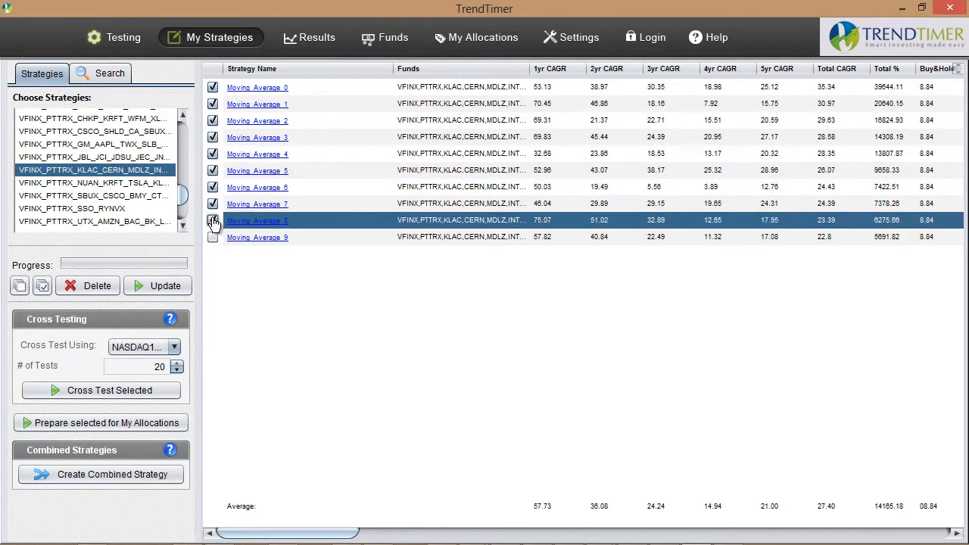
click(213, 237)
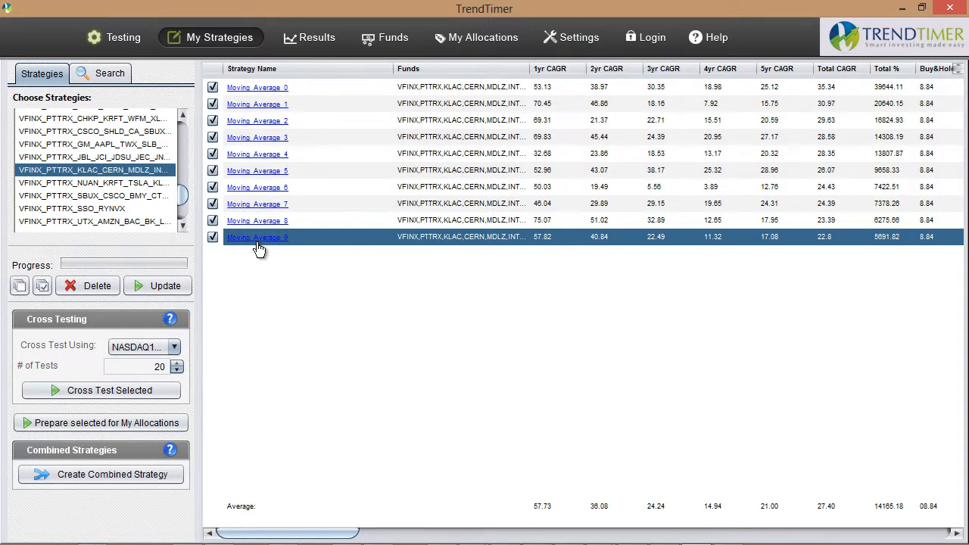
click(139, 394)
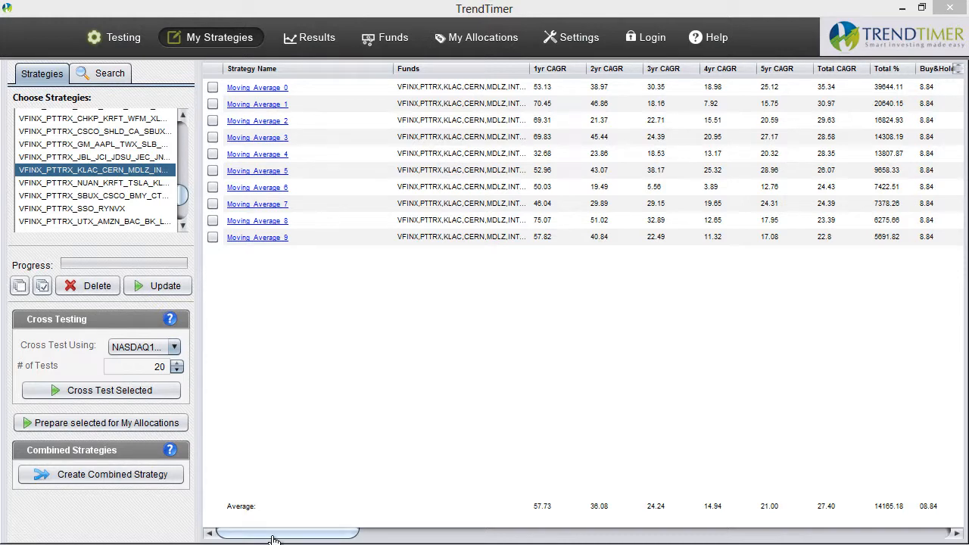
Sort the cross-test strategies by highest Total CAGR and open Moving_Average_1_CT_9 for review
drag(273, 540, 399, 540)
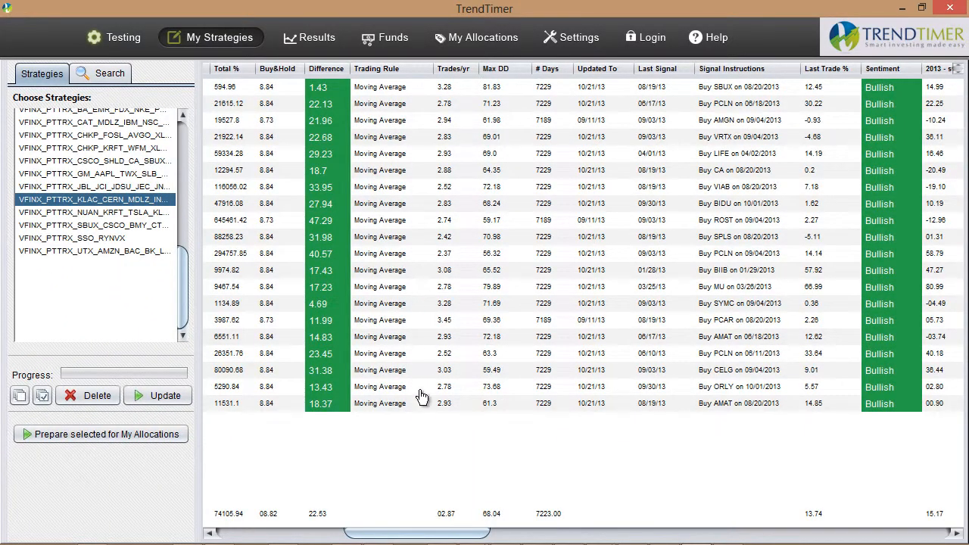
drag(469, 534, 341, 537)
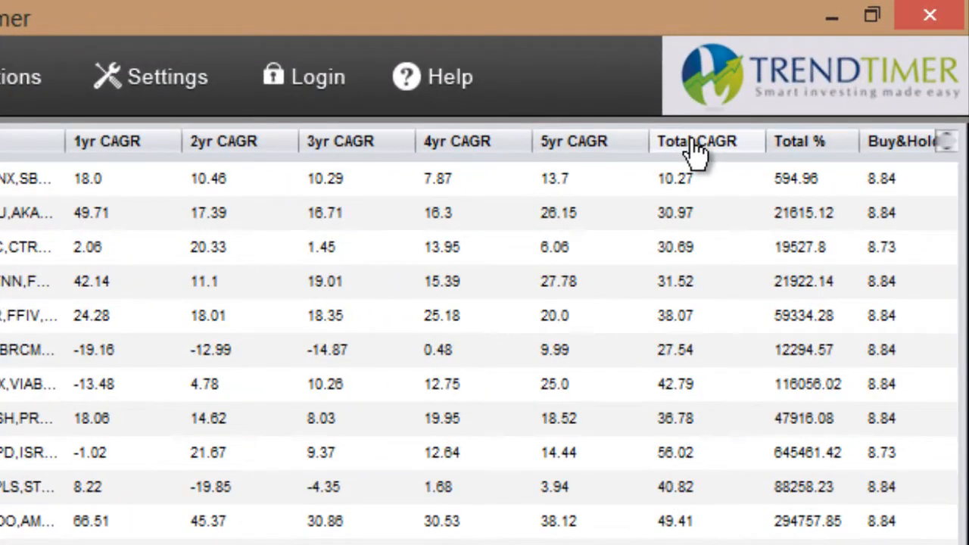
click(694, 151)
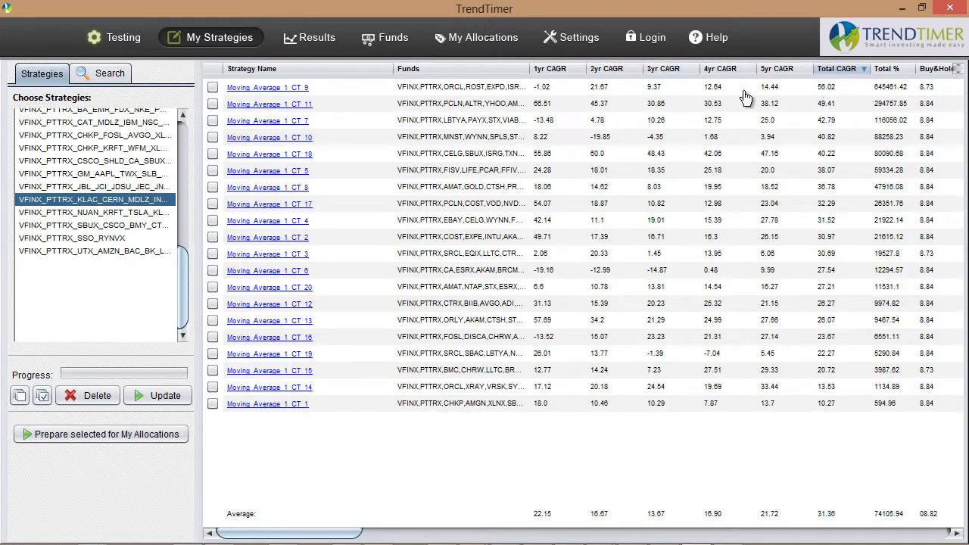
click(271, 90)
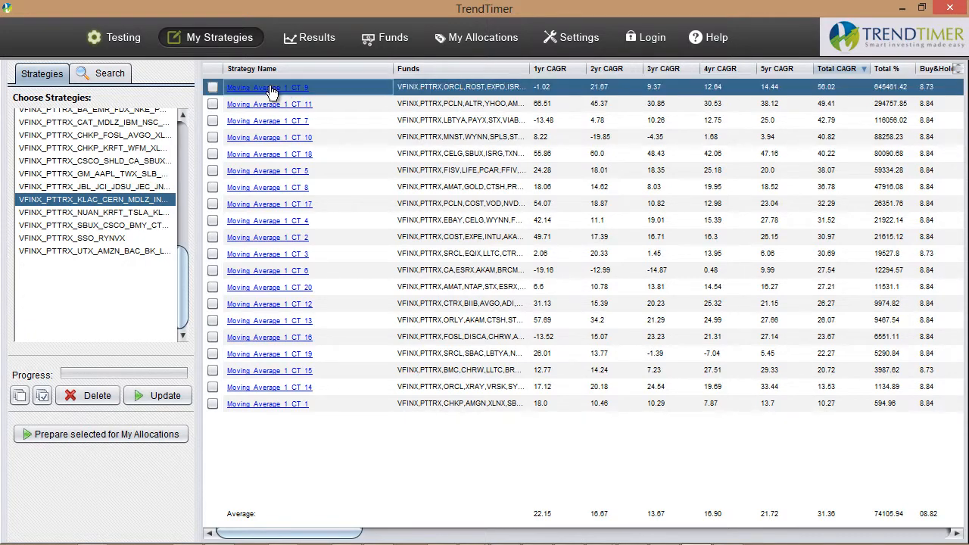
click(272, 88)
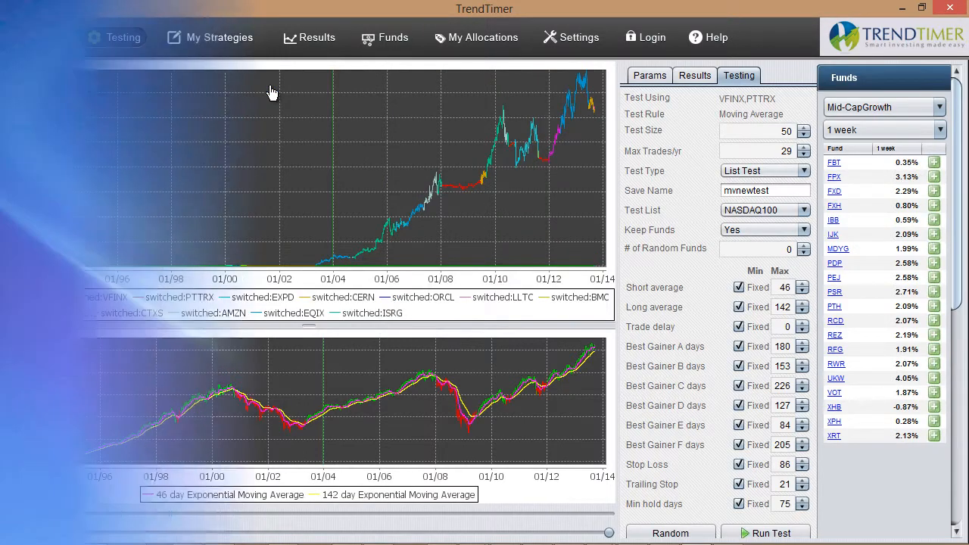